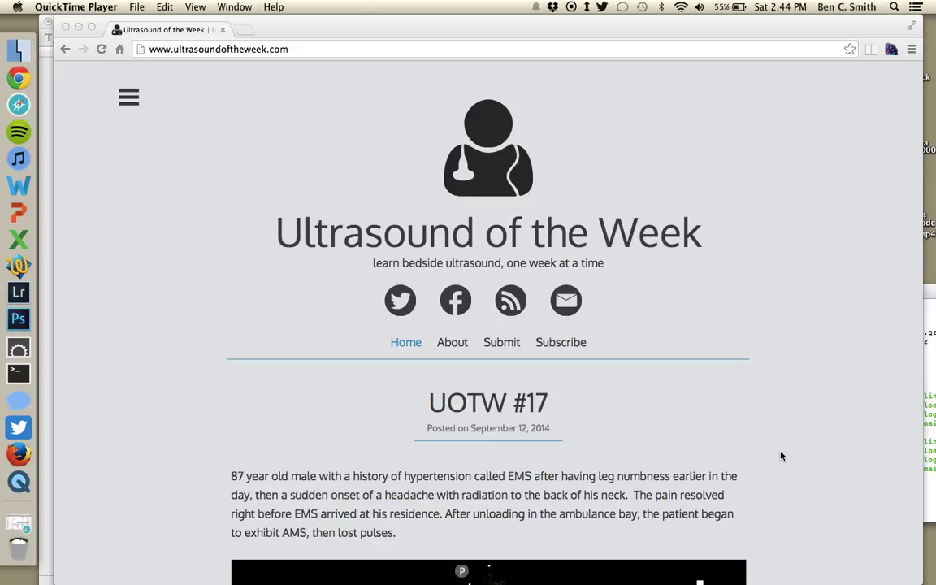
- Switch to Photoshop and import the video uotw17.1.mp4 from the cropped folder as video frames to layers
{"action": "left_click", "coordinate": [26, 327]}
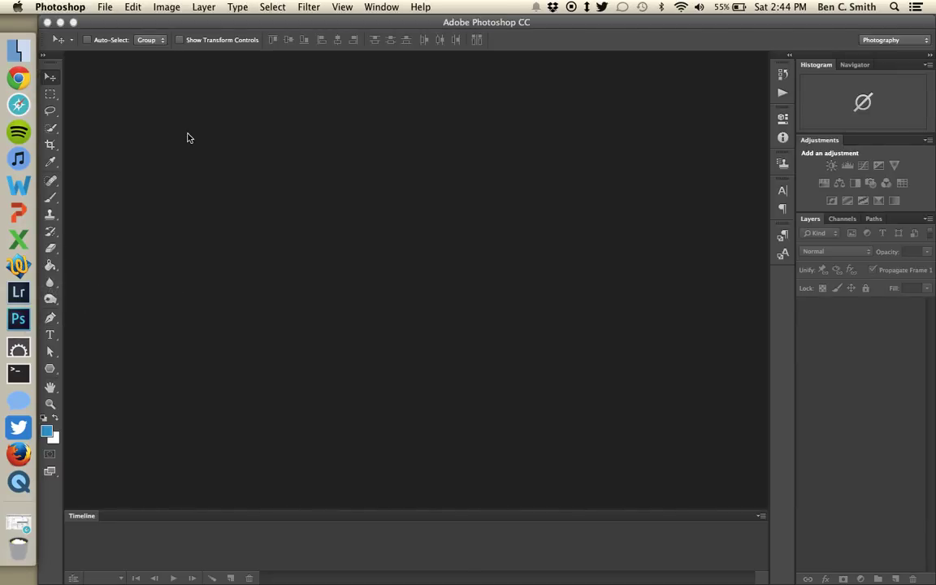
{"action": "left_click", "coordinate": [99, 9]}
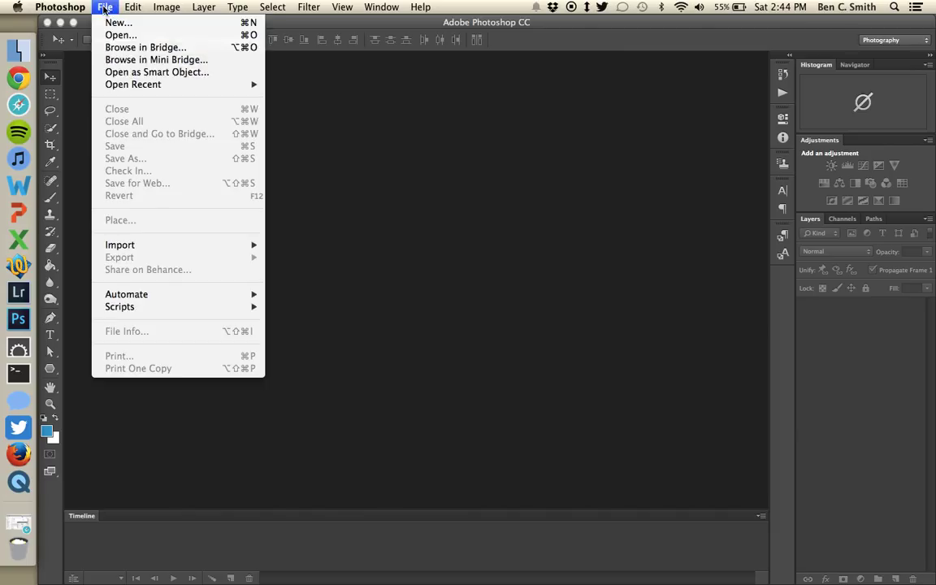
{"action": "mouse_move", "coordinate": [165, 244]}
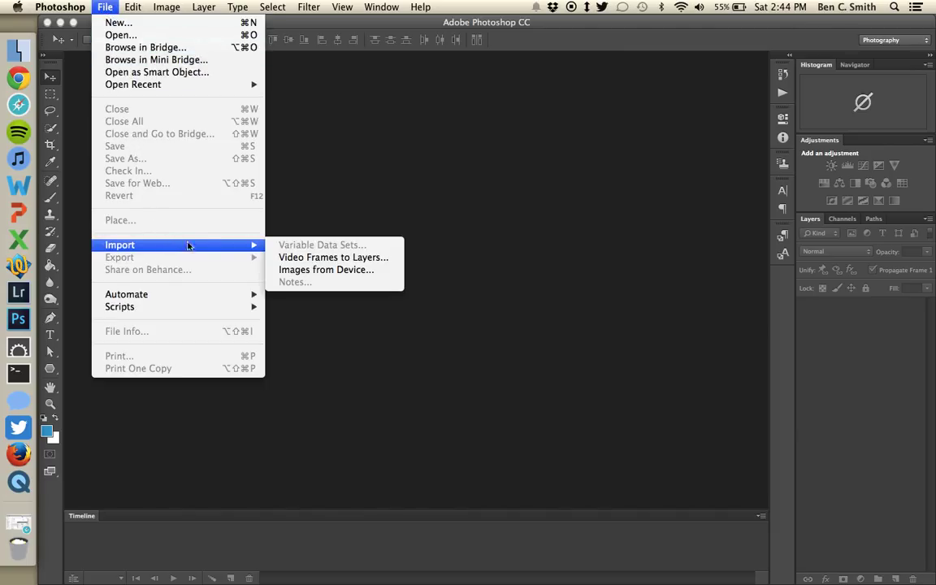
{"action": "left_click", "coordinate": [351, 265]}
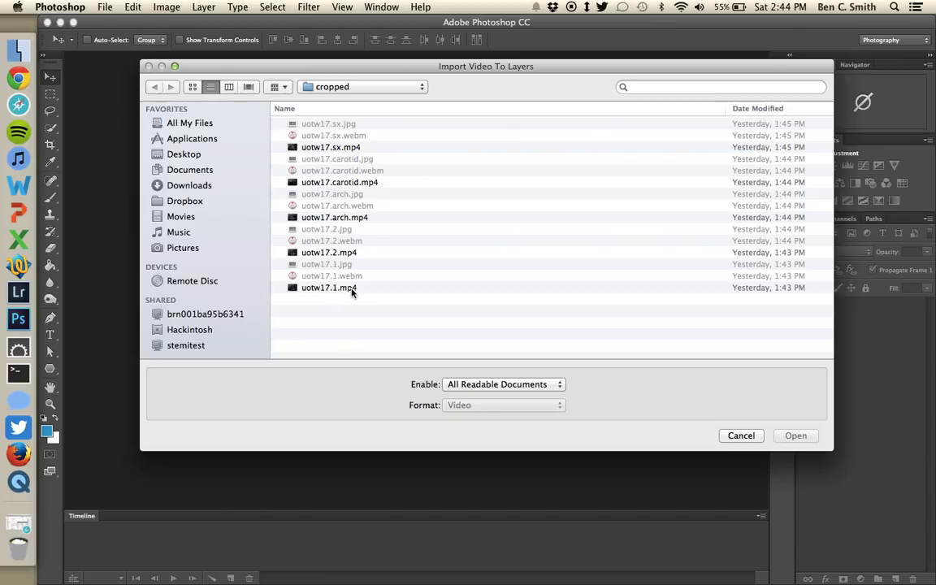
{"action": "left_click", "coordinate": [351, 289]}
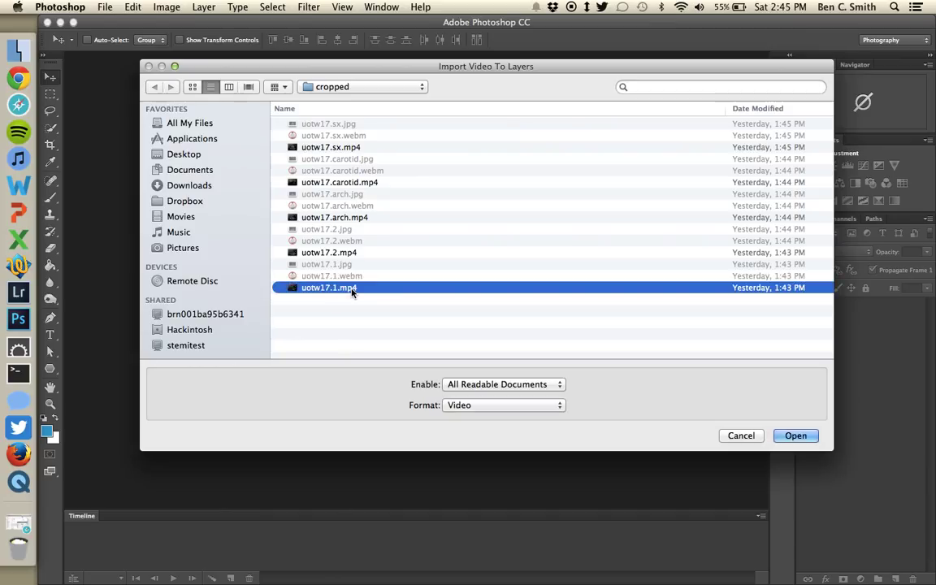
{"action": "left_click", "coordinate": [796, 435]}
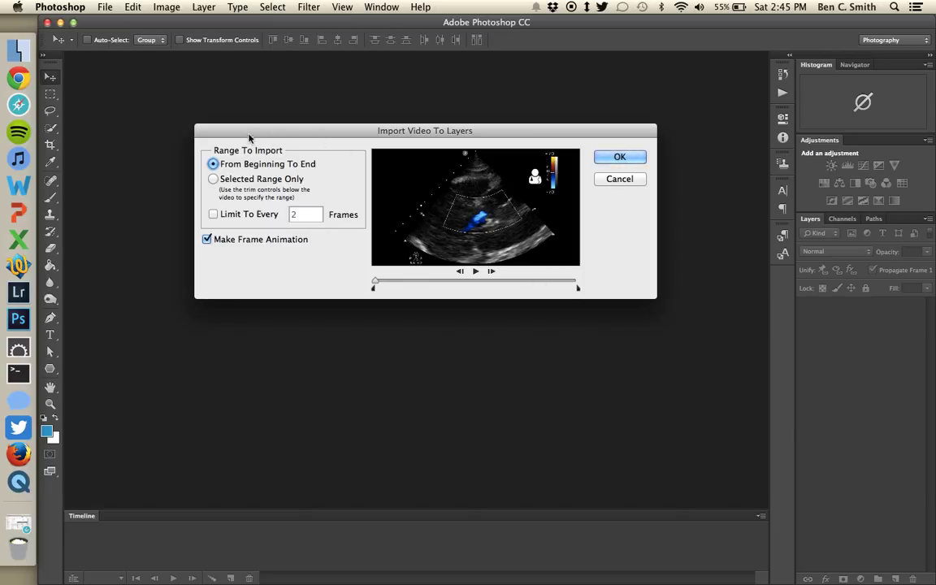
- Preview the clip and import only a selected range, trimming away the beginning and the end of the video
{"action": "left_click", "coordinate": [236, 180]}
{"action": "left_click", "coordinate": [477, 278]}
{"action": "left_click", "coordinate": [476, 272]}
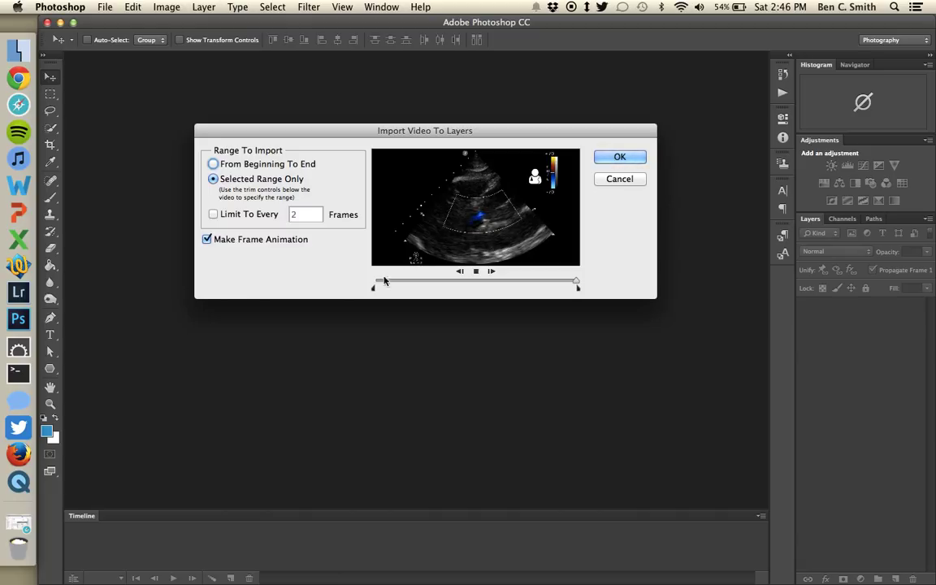
{"action": "left_click_drag", "start_coordinate": [374, 293], "coordinate": [399, 290]}
{"action": "left_click_drag", "start_coordinate": [579, 290], "coordinate": [506, 296]}
{"action": "left_click", "coordinate": [616, 159]}
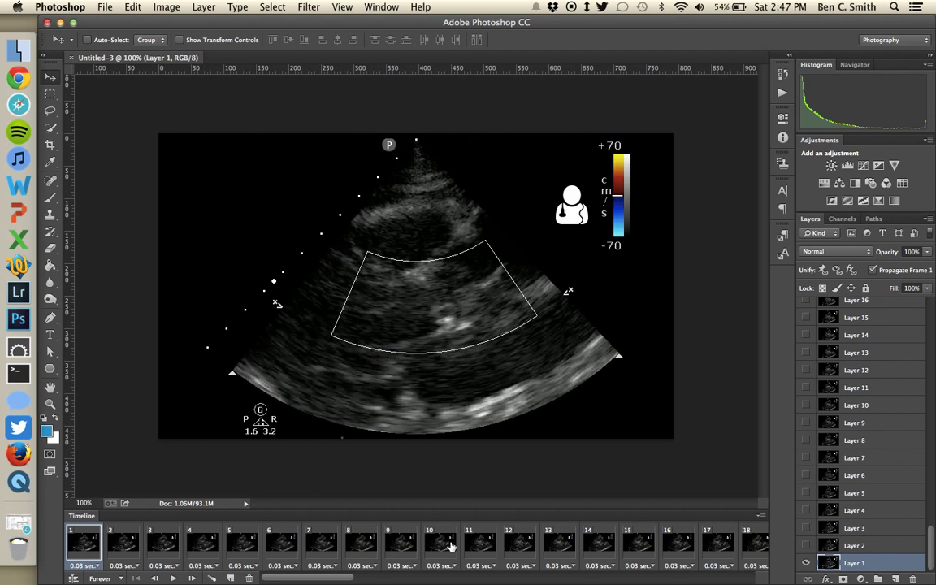
- Convert the frame animation to a video timeline and back to a frame animation
{"action": "left_click", "coordinate": [378, 6]}
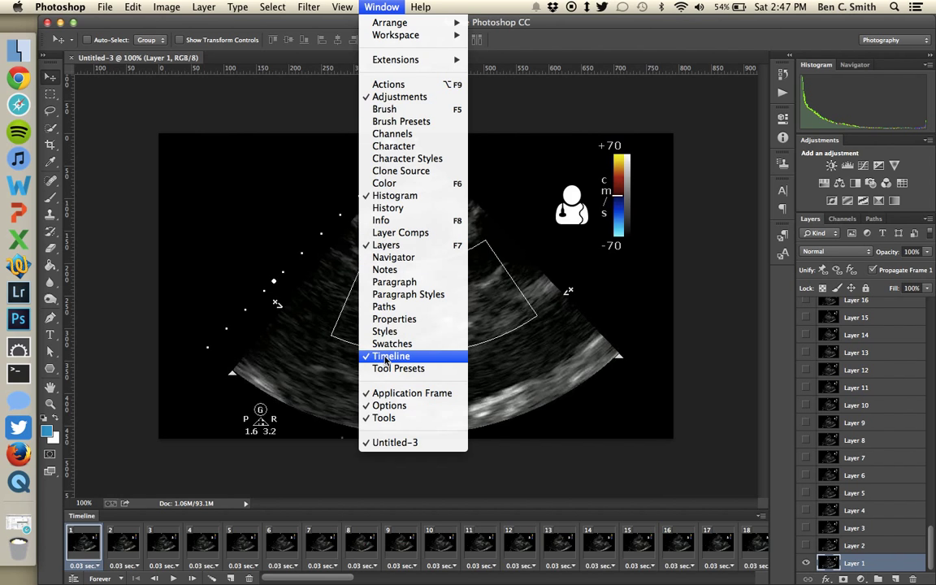
{"action": "left_click", "coordinate": [217, 411]}
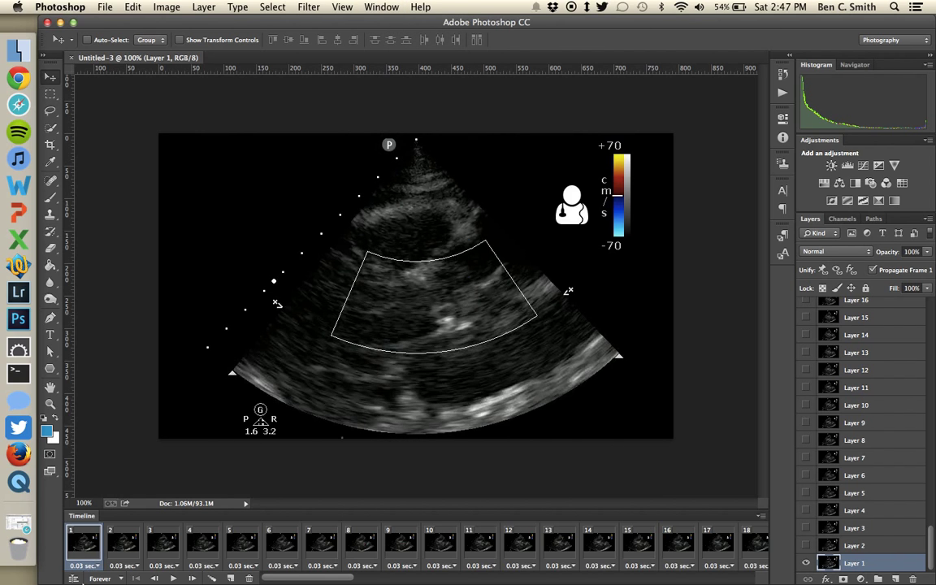
{"action": "left_click", "coordinate": [73, 578]}
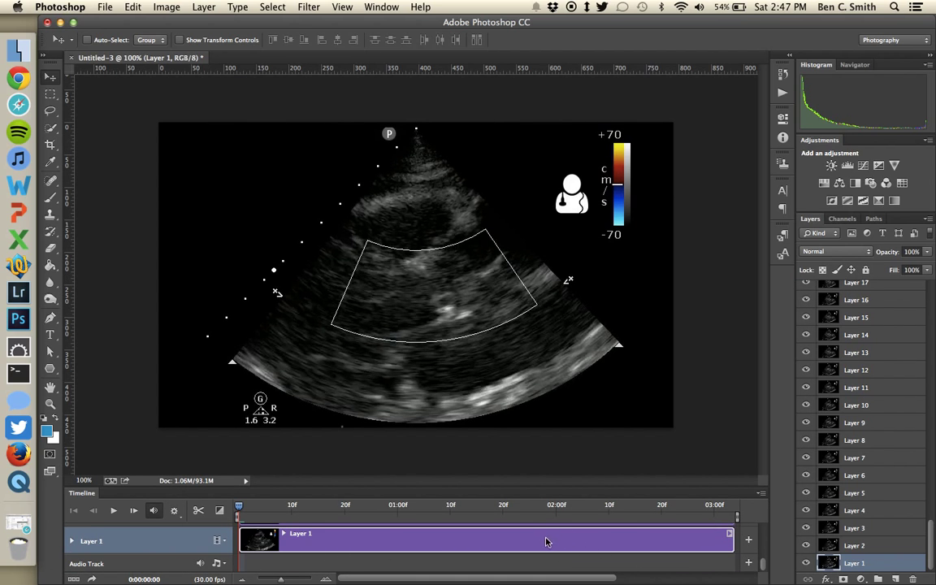
{"action": "left_click", "coordinate": [72, 579]}
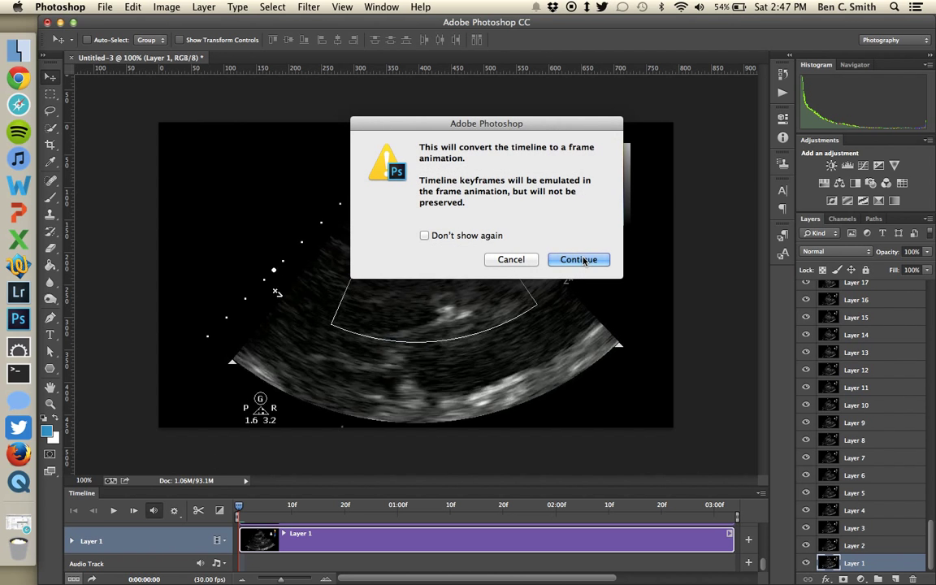
{"action": "left_click", "coordinate": [581, 263]}
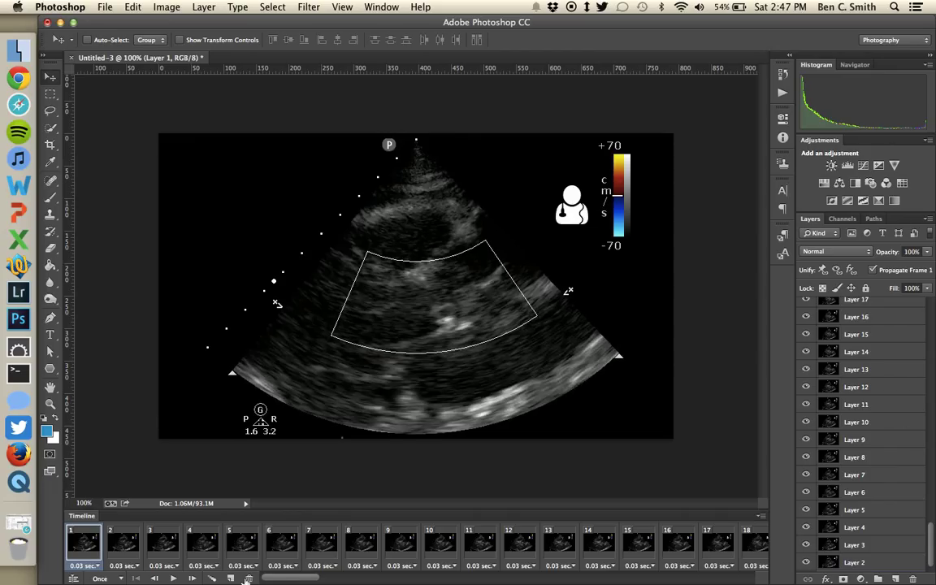
- Set the animation's looping to Forever and preview its playback
{"action": "left_click", "coordinate": [172, 578]}
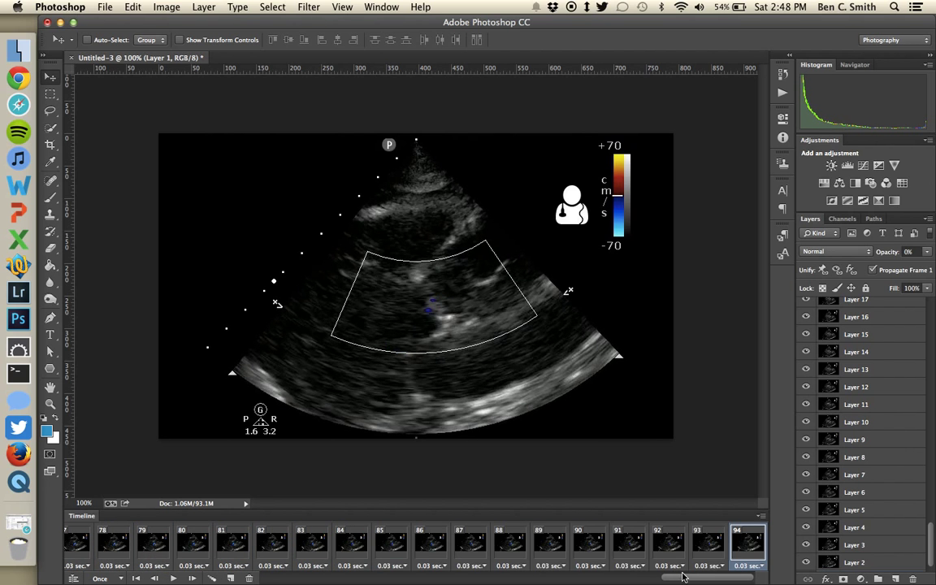
{"action": "left_click", "coordinate": [121, 579]}
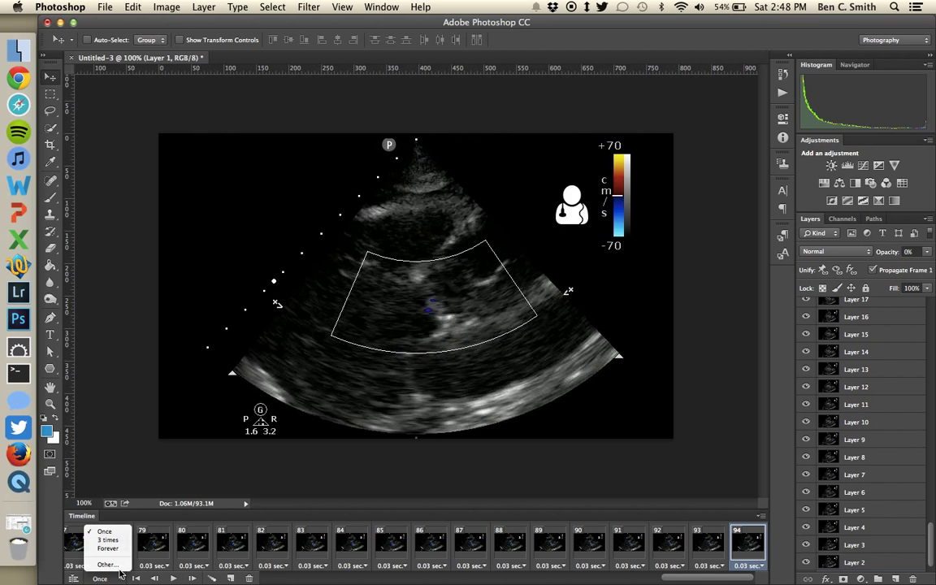
{"action": "left_click", "coordinate": [115, 557]}
{"action": "left_click", "coordinate": [117, 579]}
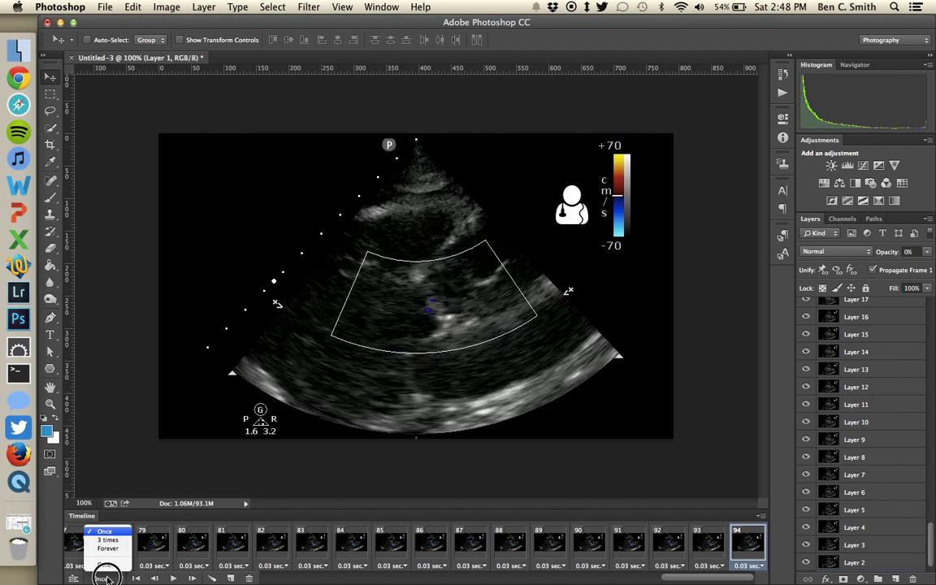
{"action": "left_click", "coordinate": [110, 550]}
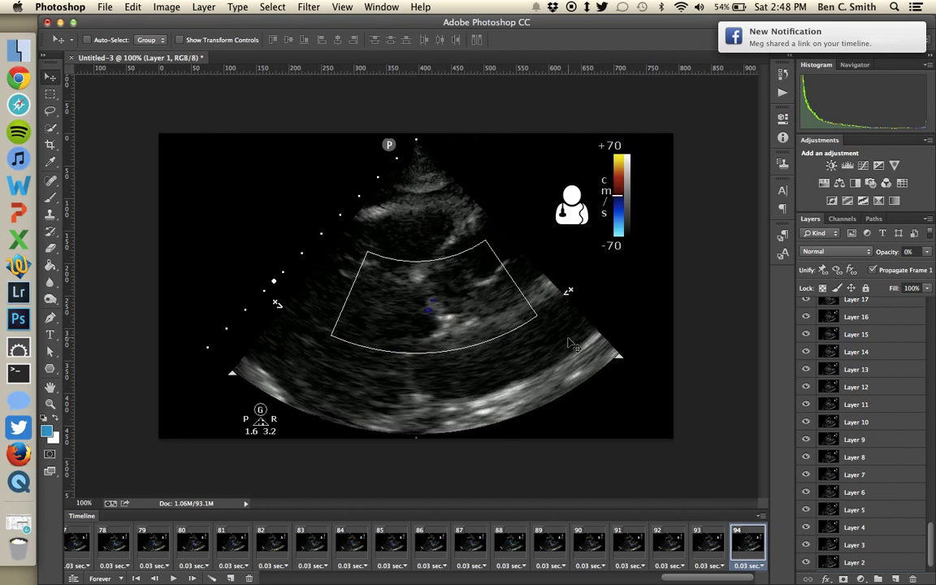
{"action": "key", "text": "space"}
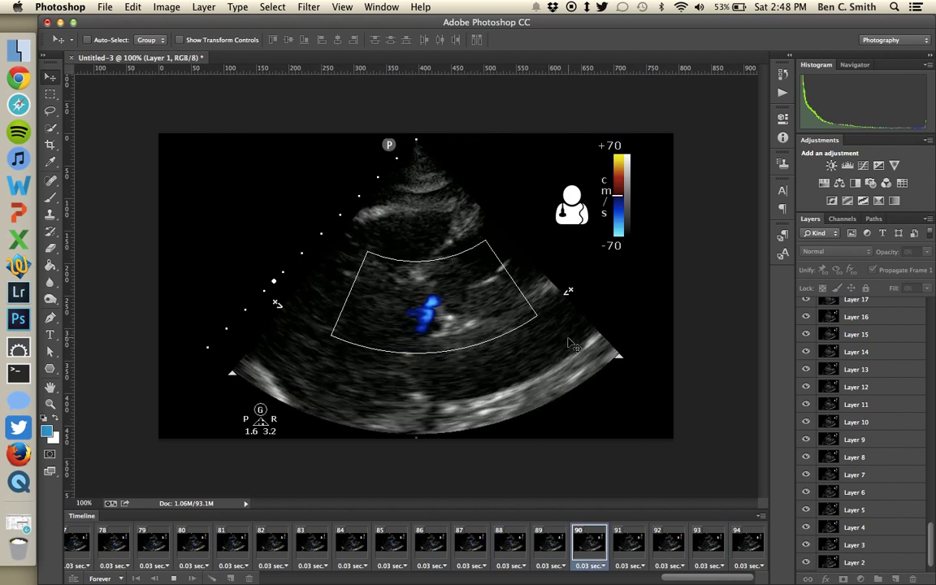
{"action": "key", "text": "space"}
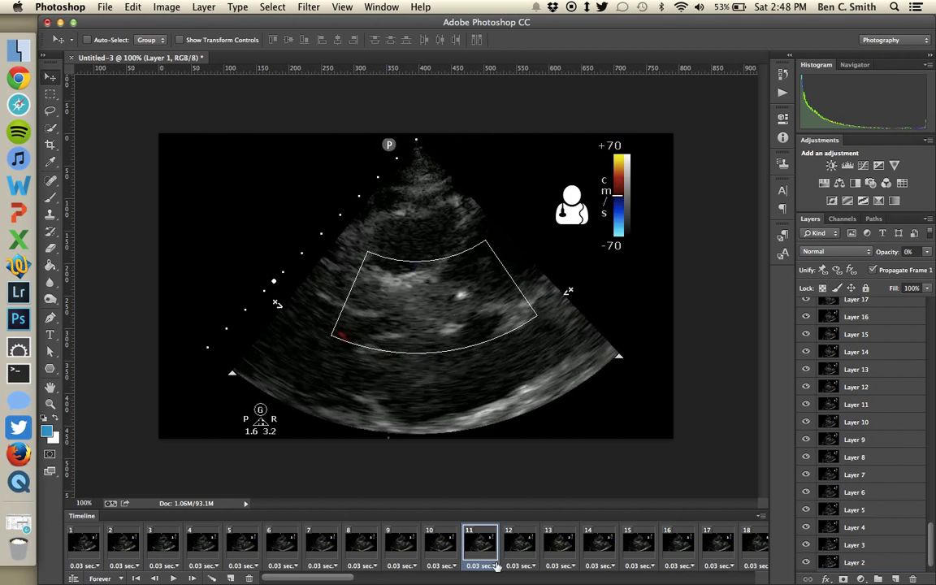
- Select frames 1 through 94 and view their custom frame delay setting
{"action": "left_click", "coordinate": [77, 552]}
{"action": "left_click_drag", "start_coordinate": [295, 578], "coordinate": [709, 578]}
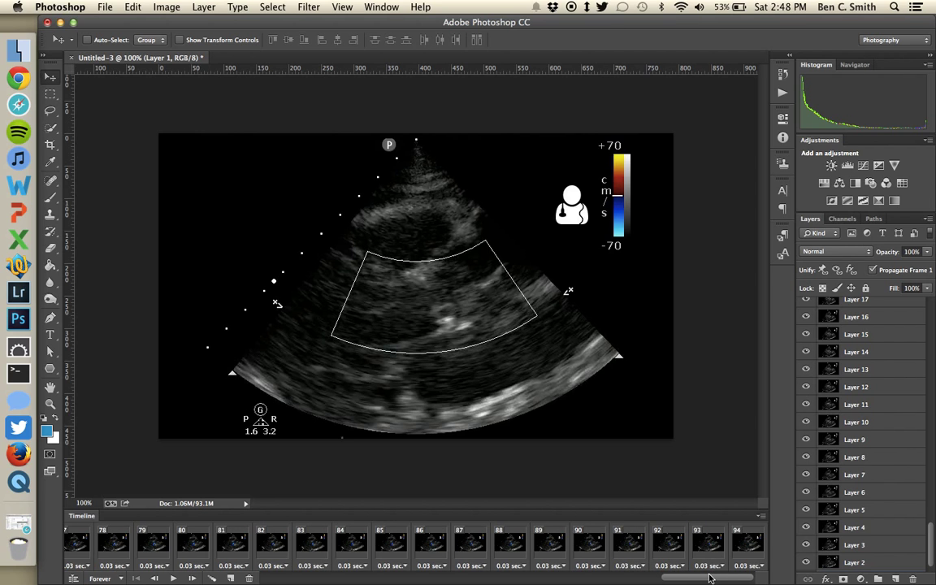
{"action": "left_click", "coordinate": [743, 546], "text": "shift"}
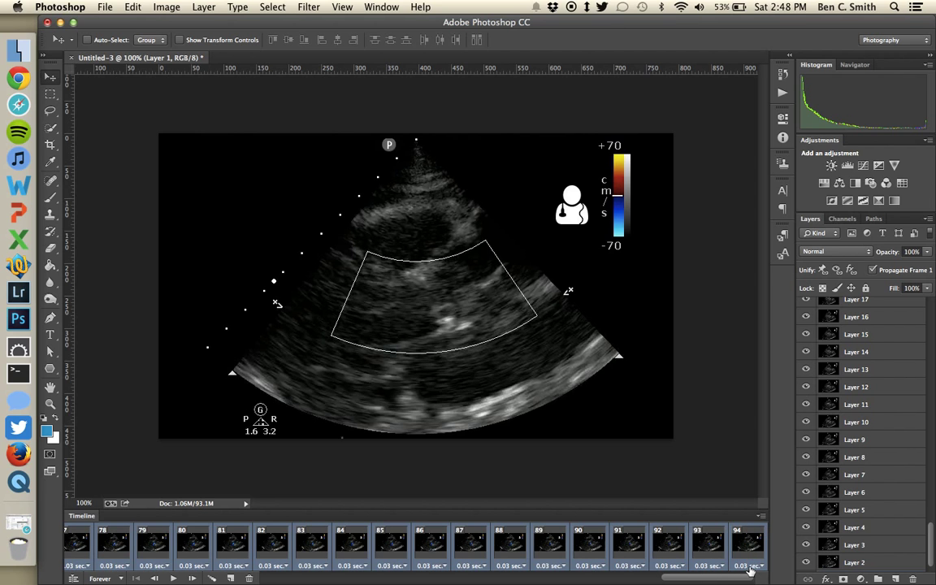
{"action": "left_click", "coordinate": [749, 567]}
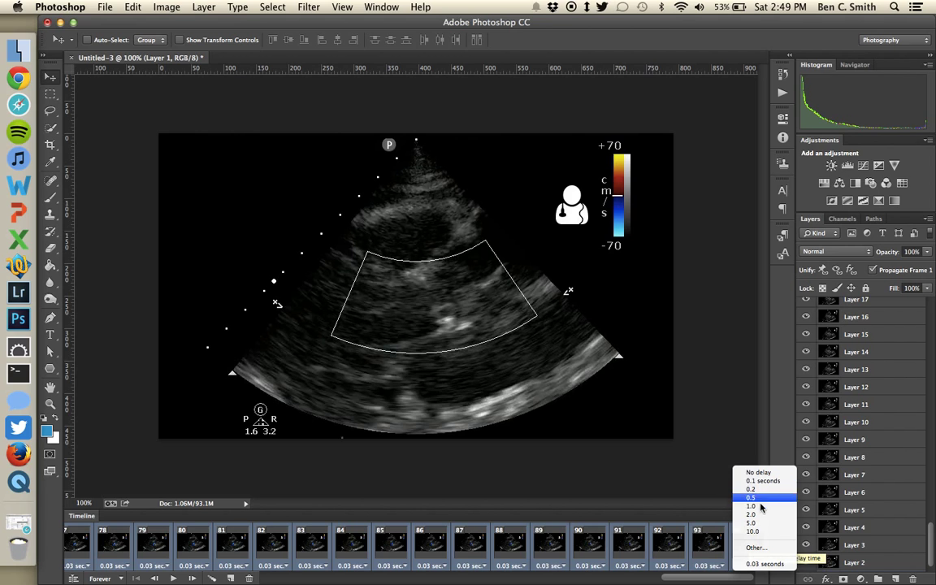
{"action": "left_click", "coordinate": [760, 550]}
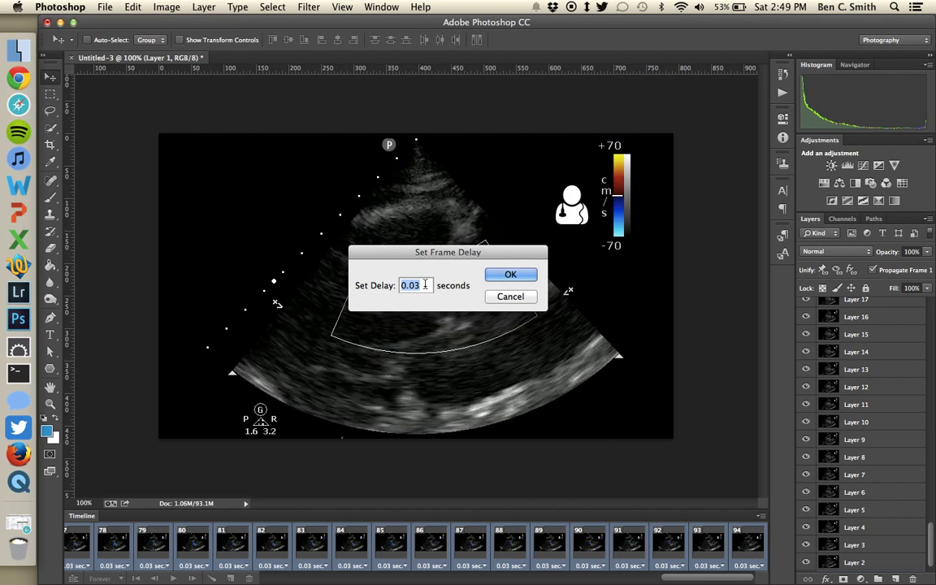
{"action": "left_click", "coordinate": [498, 300]}
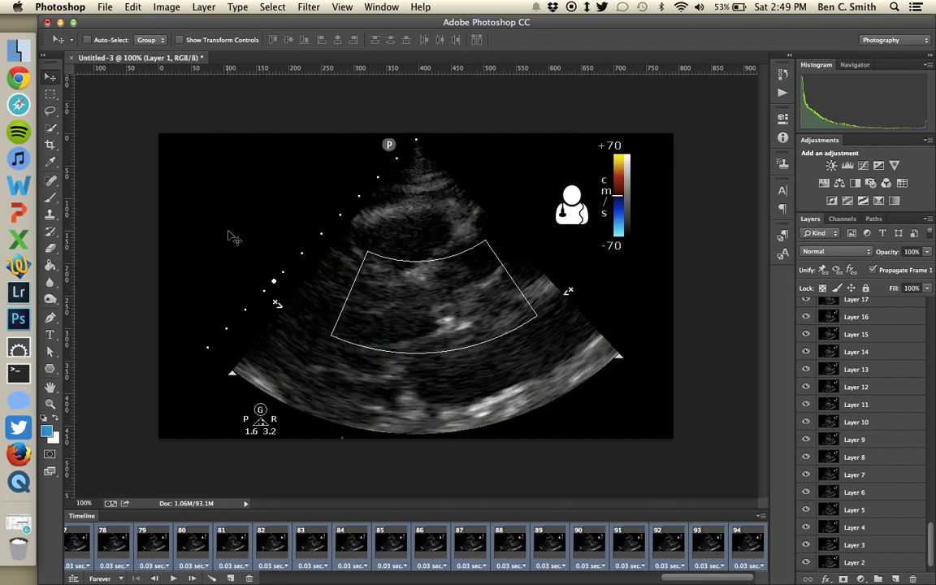
- Crop the empty black margins off both sides of the image, to about 629 × 470 px
{"action": "key", "text": "c"}
{"action": "left_click_drag", "start_coordinate": [161, 284], "coordinate": [193, 281]}
{"action": "left_click_drag", "start_coordinate": [640, 283], "coordinate": [622, 282]}
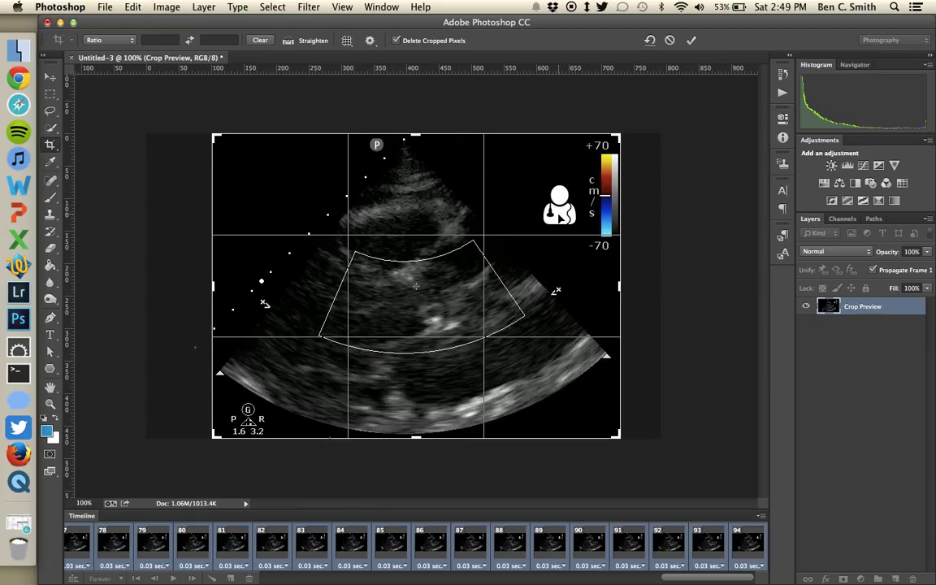
{"action": "key", "text": "Return"}
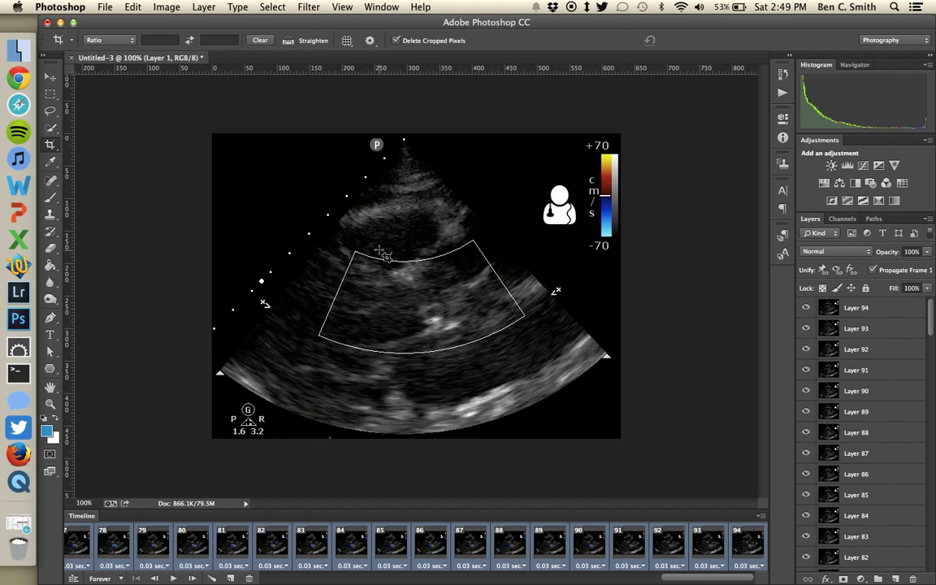
- Open the cropped animation in Save for Web with GIF as the file format
{"action": "left_click", "coordinate": [106, 8]}
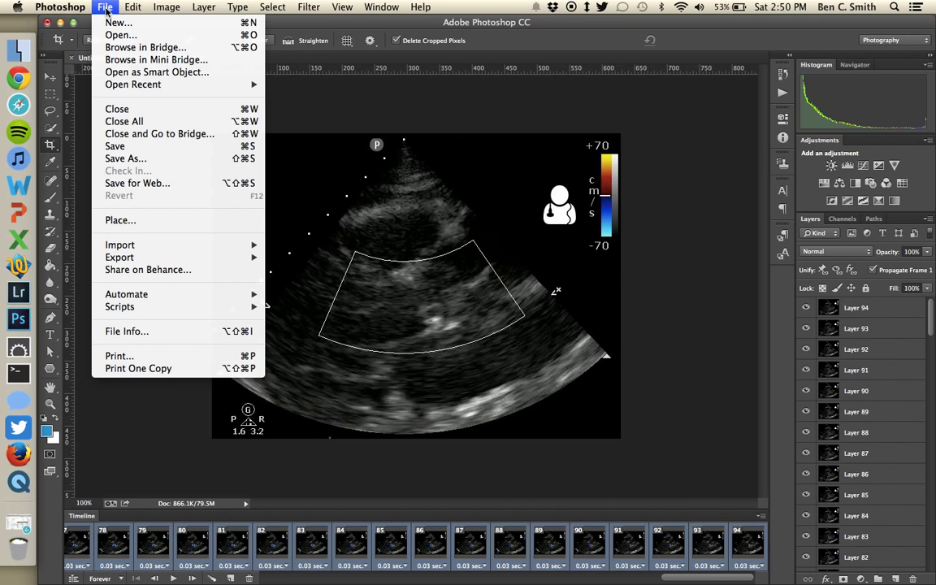
{"action": "left_click", "coordinate": [150, 185]}
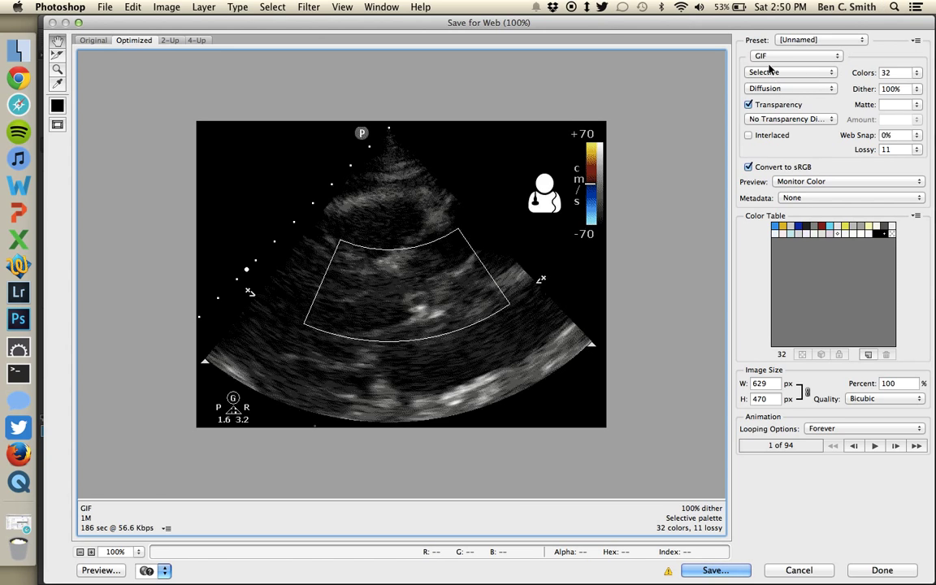
{"action": "mouse_move", "coordinate": [764, 59]}
{"action": "left_mouse_down"}
{"action": "mouse_move", "coordinate": [787, 68]}
{"action": "mouse_move", "coordinate": [782, 96]}
{"action": "mouse_move", "coordinate": [761, 60]}
{"action": "left_mouse_up"}
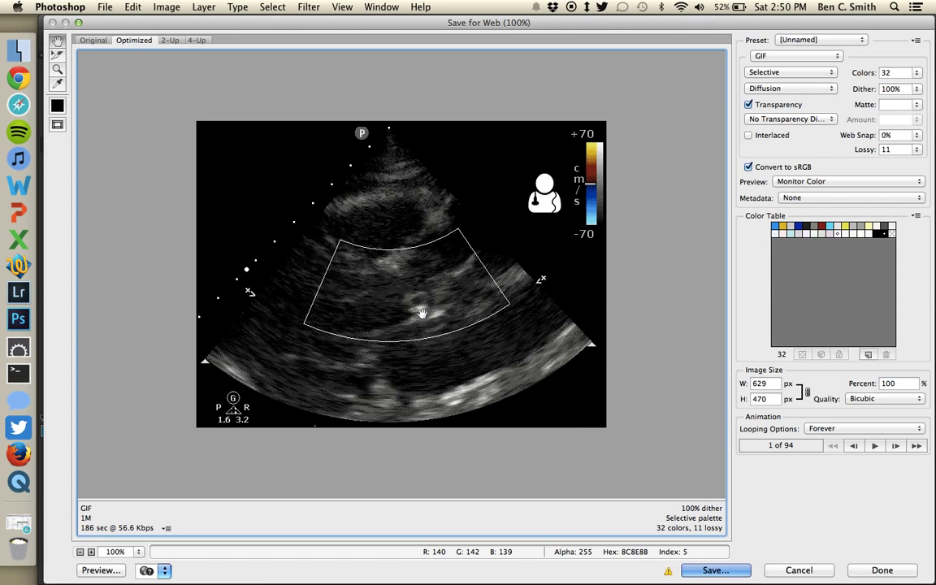
- Preview the optimized GIF in the Safari browser and return to the Save for Web settings
{"action": "left_click", "coordinate": [103, 570]}
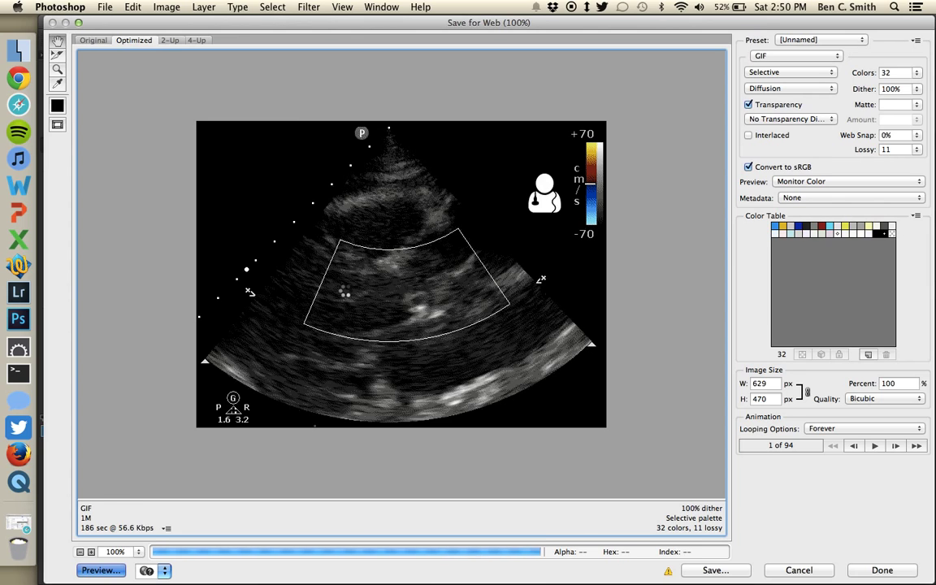
{"action": "key", "text": "super+Tab"}
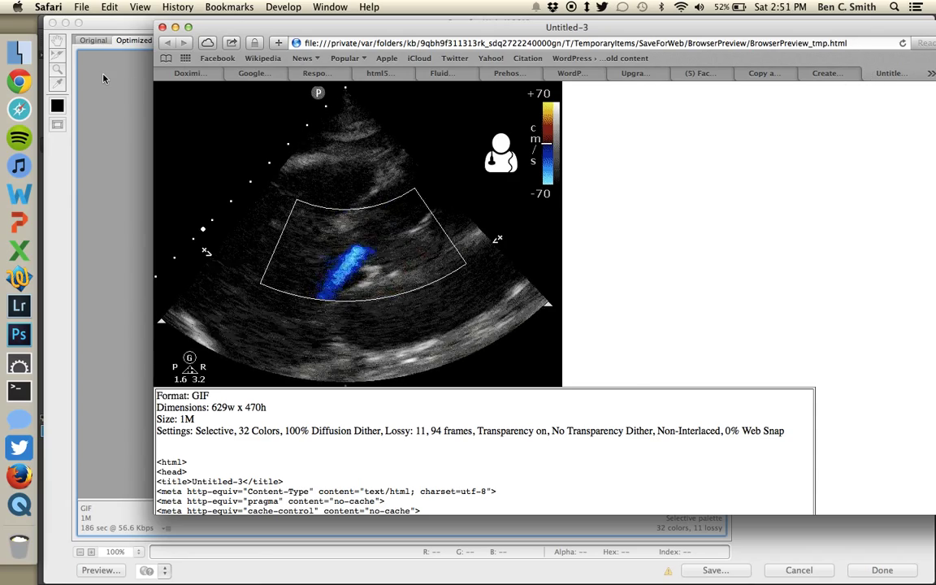
{"action": "left_click", "coordinate": [110, 97]}
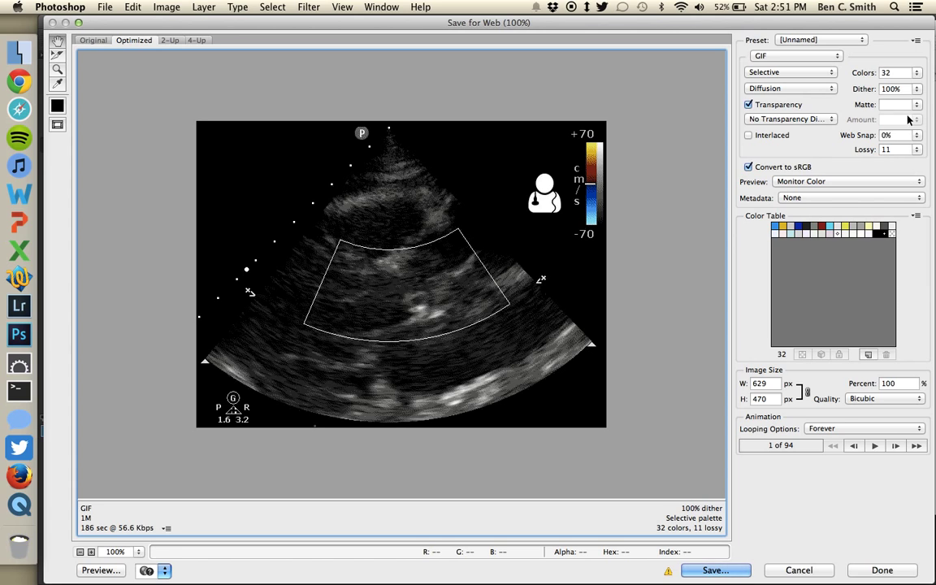
- Set the GIF palette to 256 colors
{"action": "left_click", "coordinate": [915, 150]}
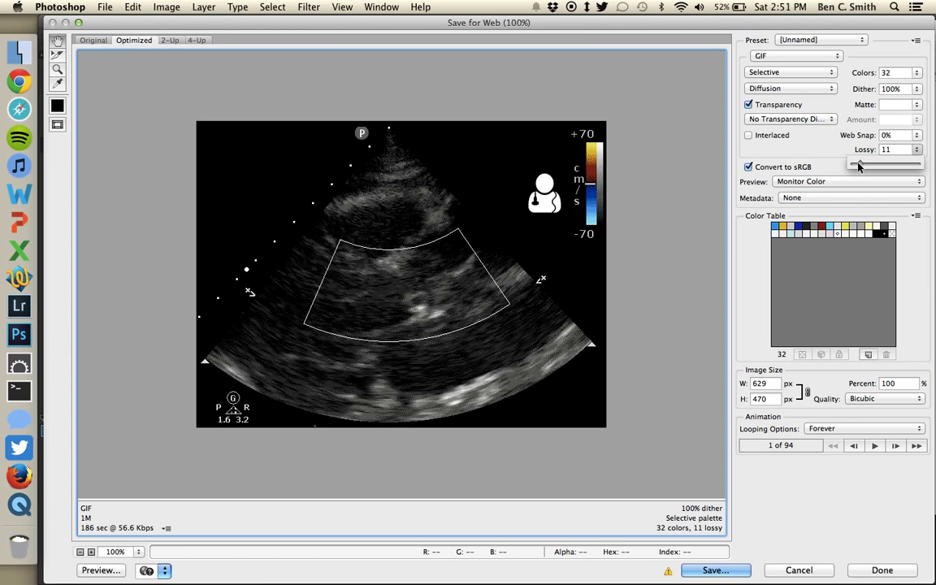
{"action": "left_click", "coordinate": [903, 62]}
{"action": "left_click", "coordinate": [913, 73]}
{"action": "left_click", "coordinate": [913, 72]}
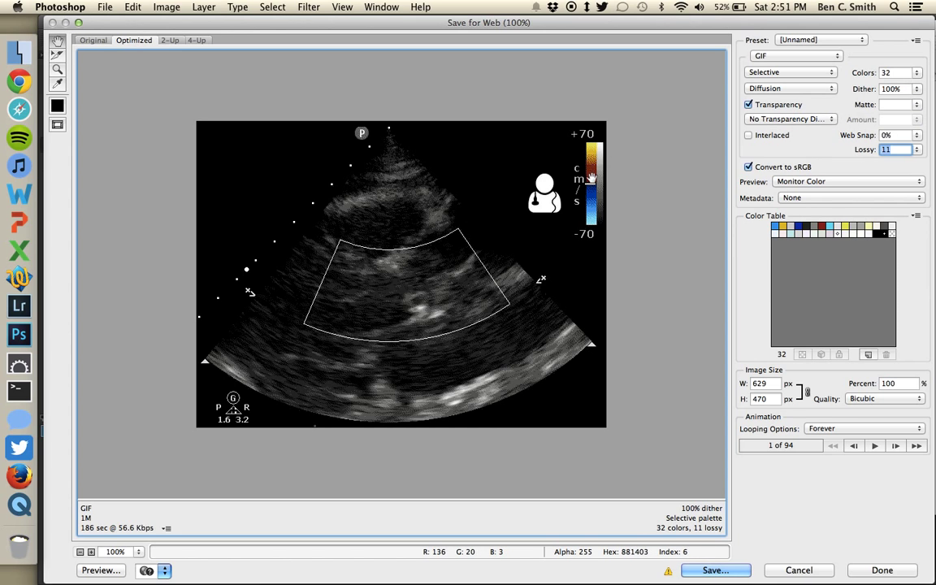
{"action": "left_click", "coordinate": [917, 73]}
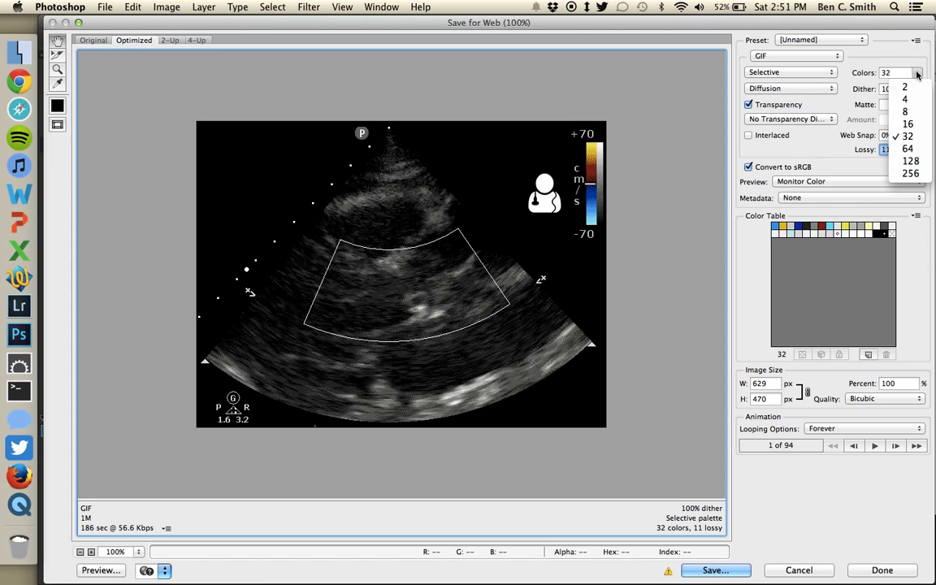
{"action": "left_click", "coordinate": [911, 173]}
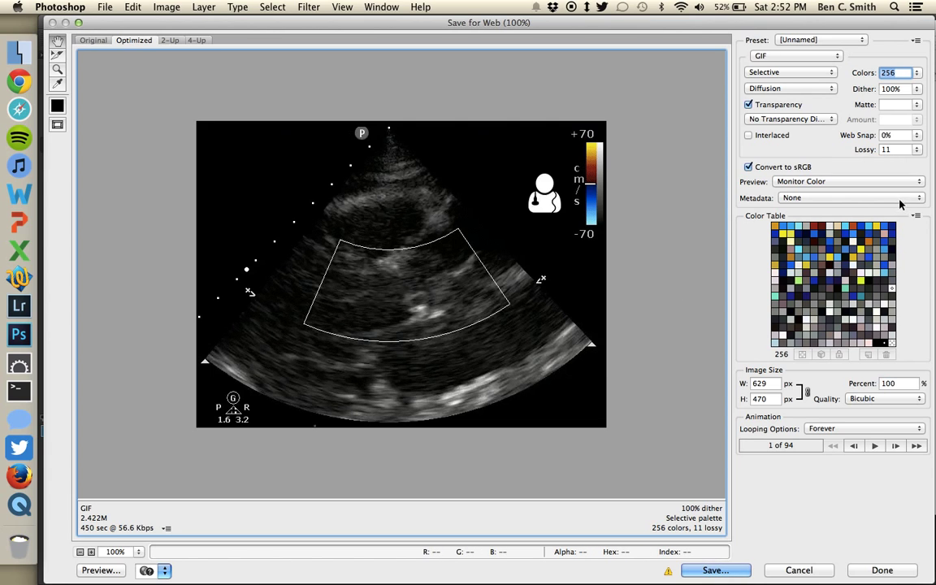
- Try the GIF's lossy compression at 73 and 20, and settle on 9
{"action": "left_click", "coordinate": [916, 150]}
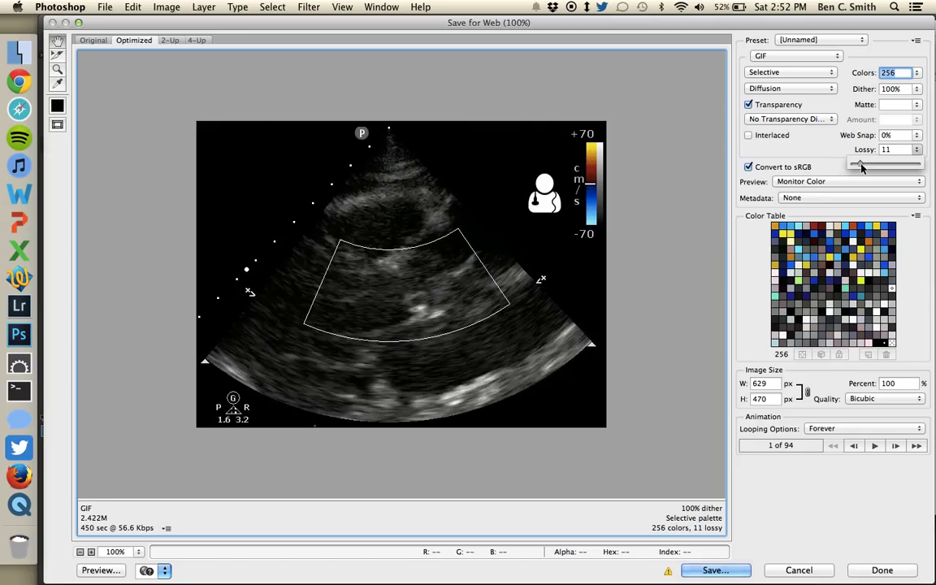
{"action": "left_click_drag", "start_coordinate": [862, 168], "coordinate": [903, 166]}
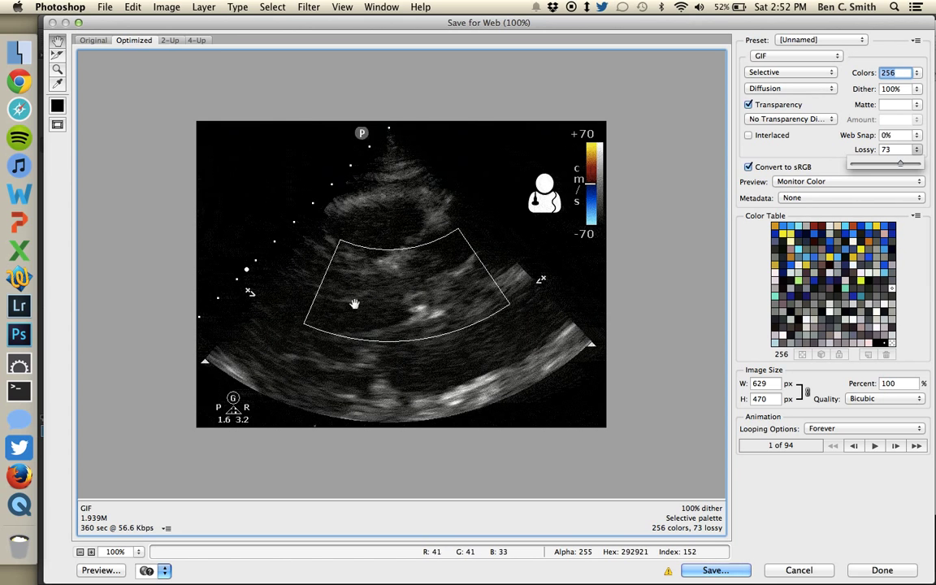
{"action": "left_click_drag", "start_coordinate": [900, 163], "coordinate": [866, 162]}
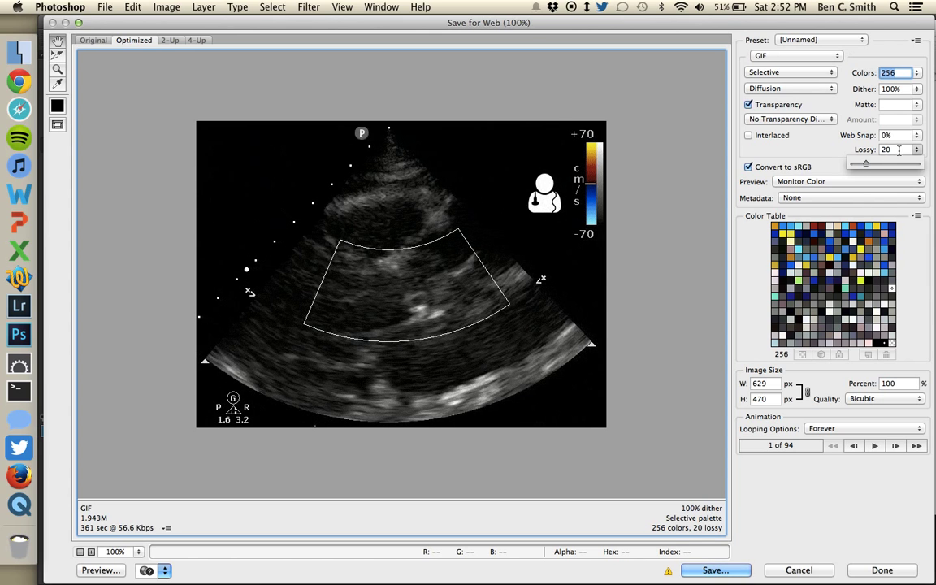
{"action": "left_click", "coordinate": [748, 131]}
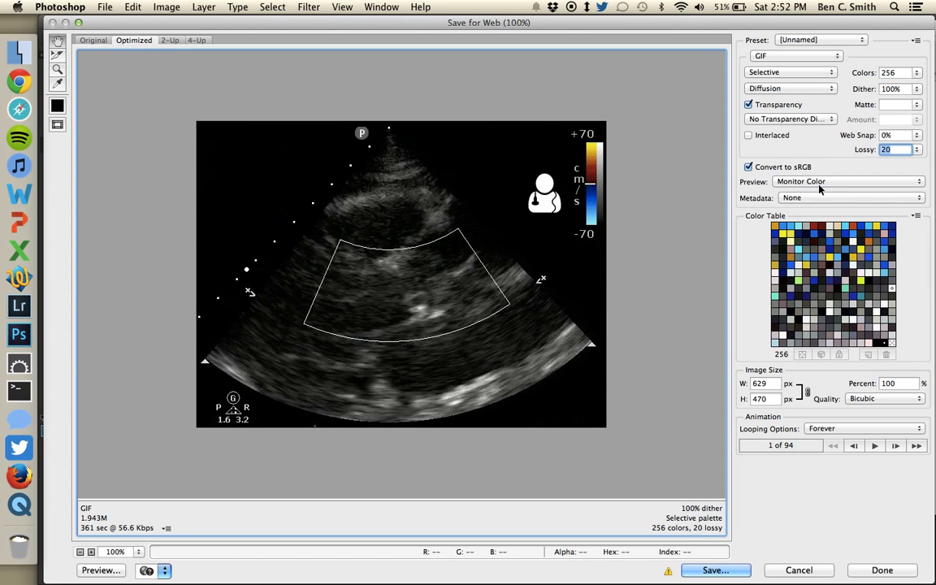
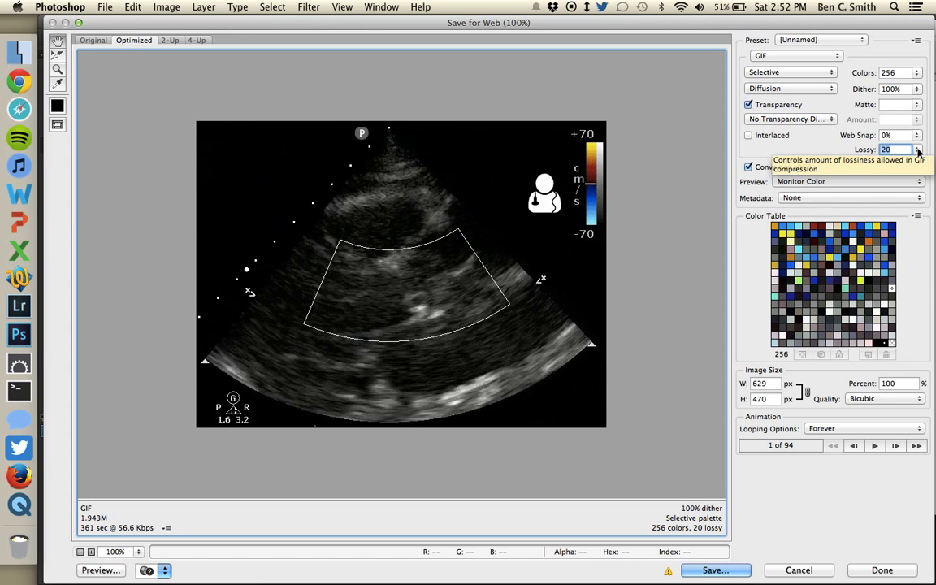
{"action": "left_click", "coordinate": [918, 152]}
{"action": "left_click_drag", "start_coordinate": [865, 166], "coordinate": [856, 165]}
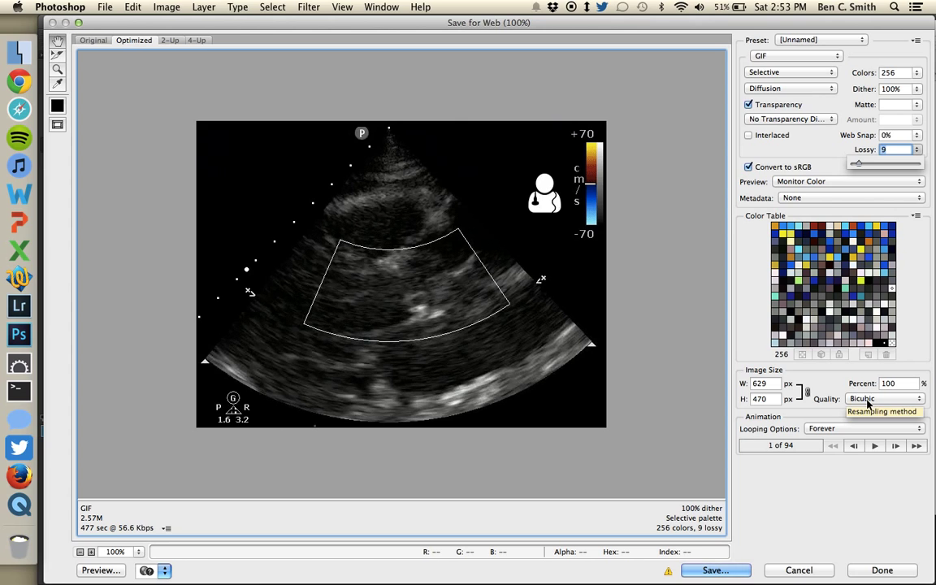
- Try output widths of 600 px and 575 px for the GIF with its proportions linked
{"action": "left_click", "coordinate": [767, 384]}
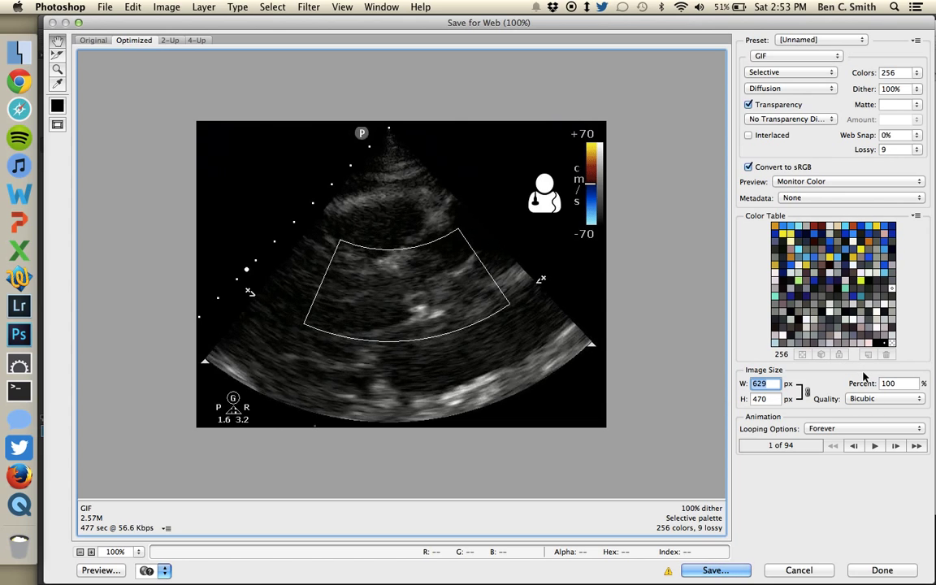
{"action": "type", "text": "600"}
{"action": "left_click", "coordinate": [770, 399]}
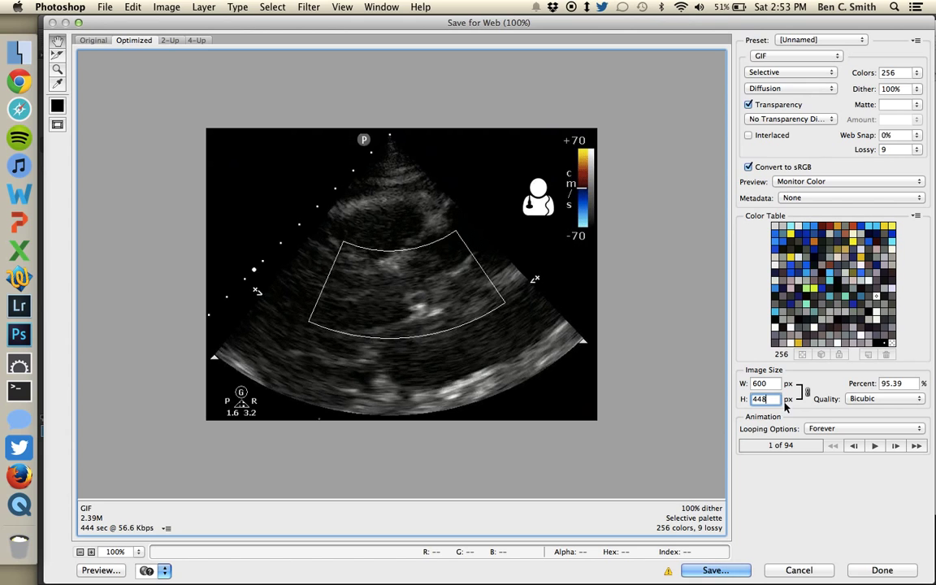
{"action": "left_click", "coordinate": [769, 383]}
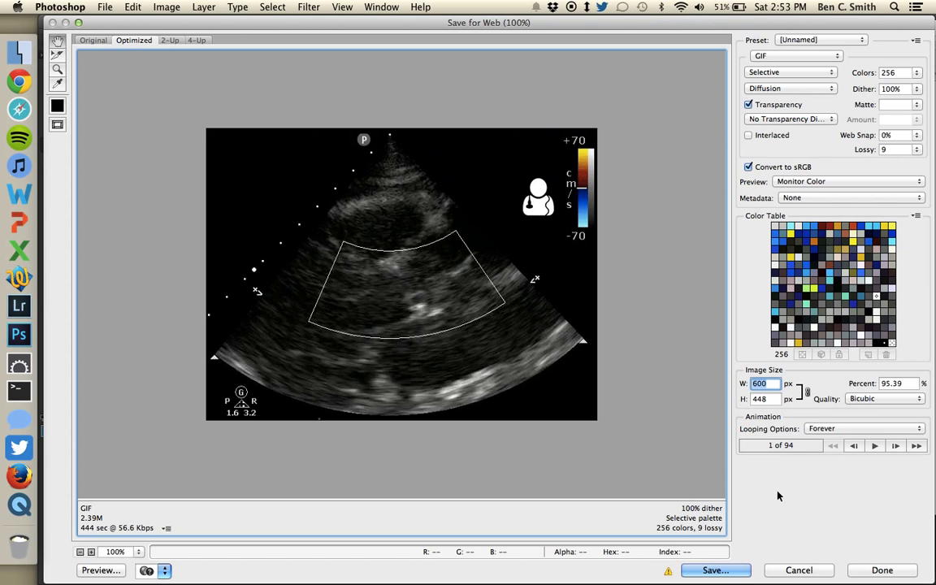
{"action": "type", "text": "575"}
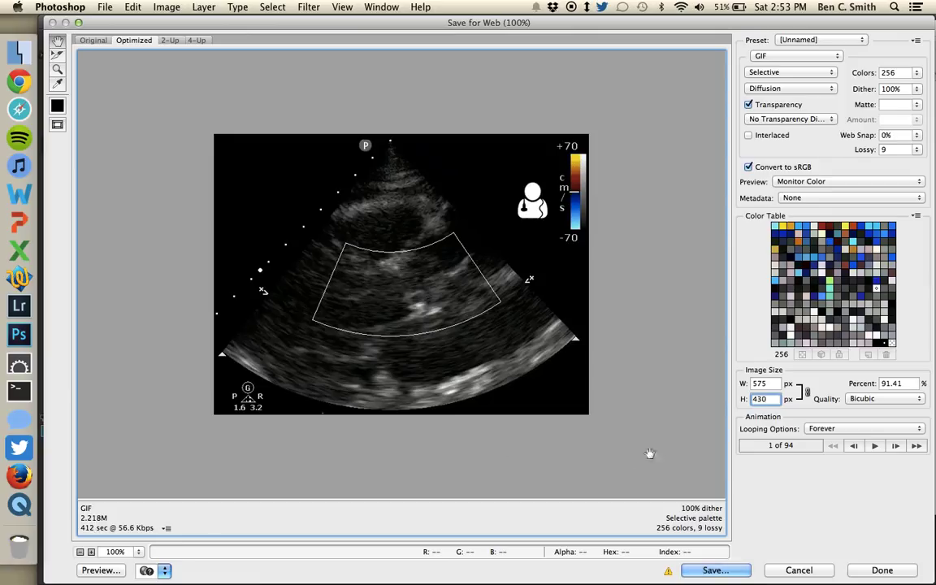
- Set the output width to 530 px with the height scaling in proportion
{"action": "left_click", "coordinate": [771, 384]}
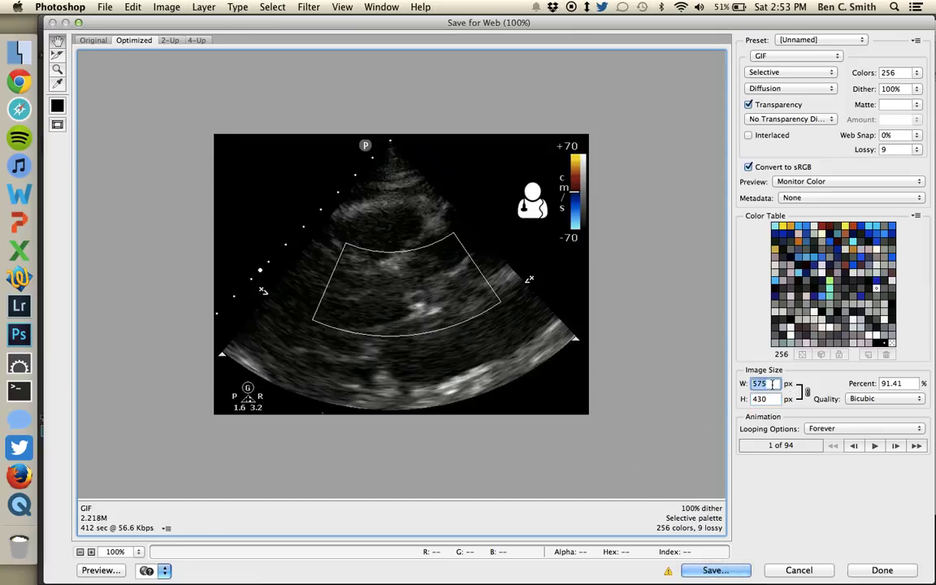
{"action": "type", "text": "530"}
{"action": "key", "text": "Return"}
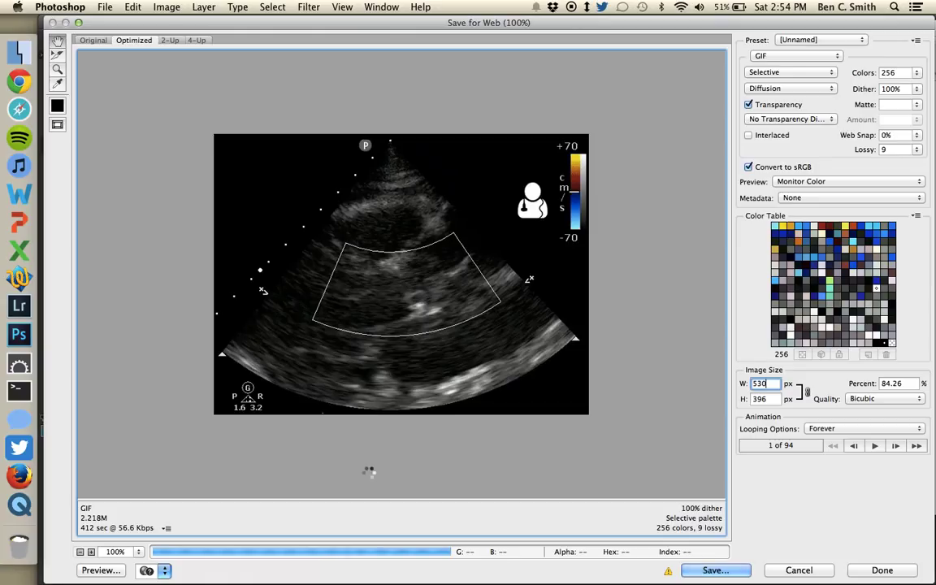
{"action": "key", "text": "Tab"}
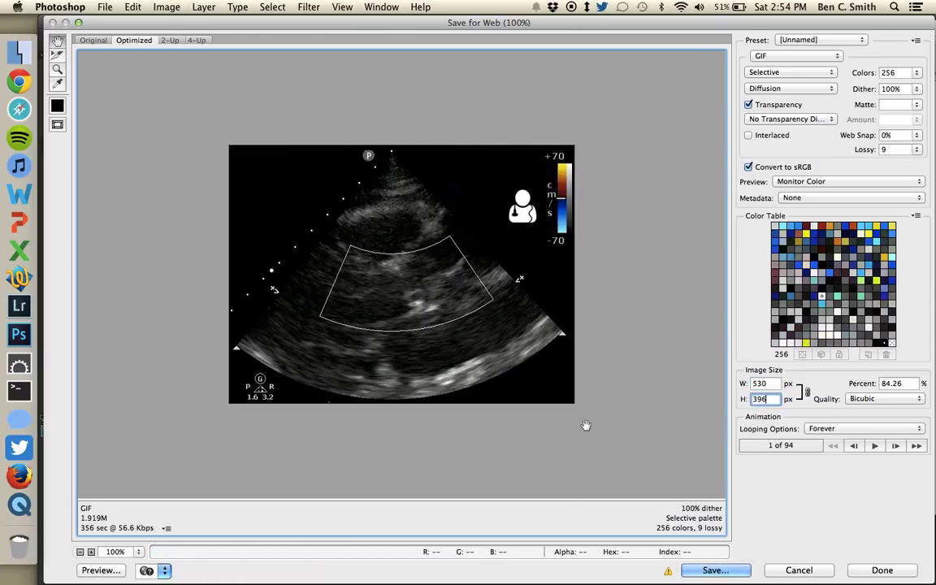
- Toggle the link between width and height off and on again, and keep the looping option at Forever
{"action": "left_click", "coordinate": [807, 392]}
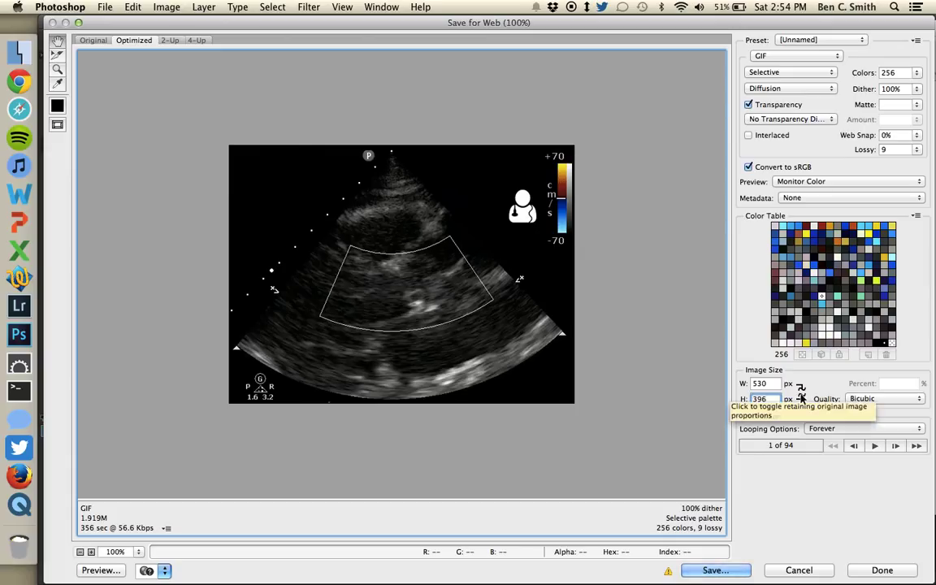
{"action": "left_click", "coordinate": [801, 392]}
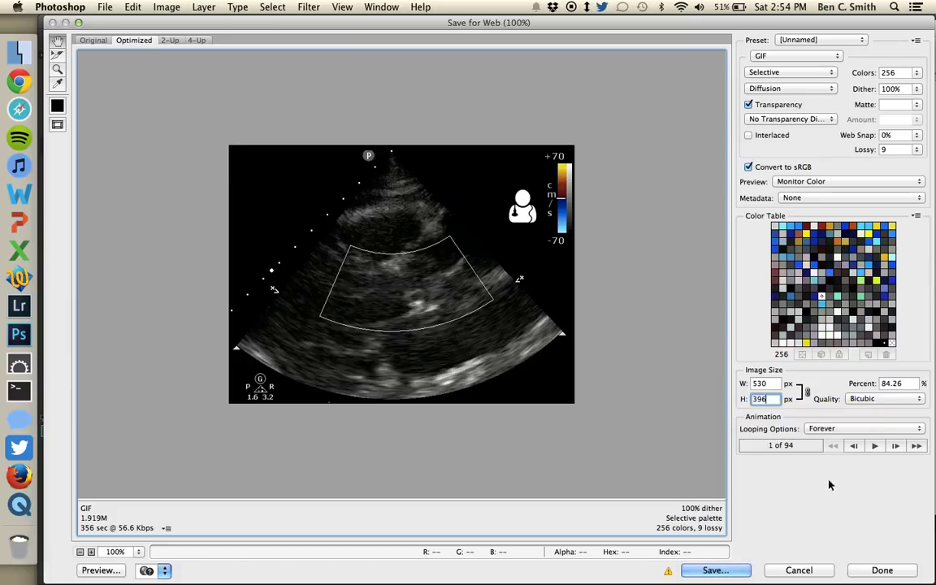
{"action": "left_click", "coordinate": [831, 428]}
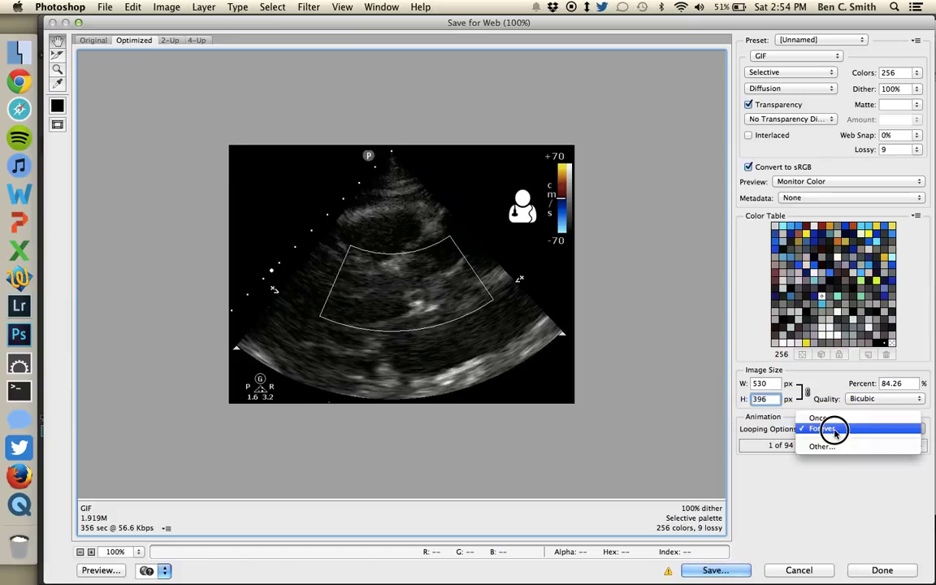
{"action": "left_click", "coordinate": [835, 430]}
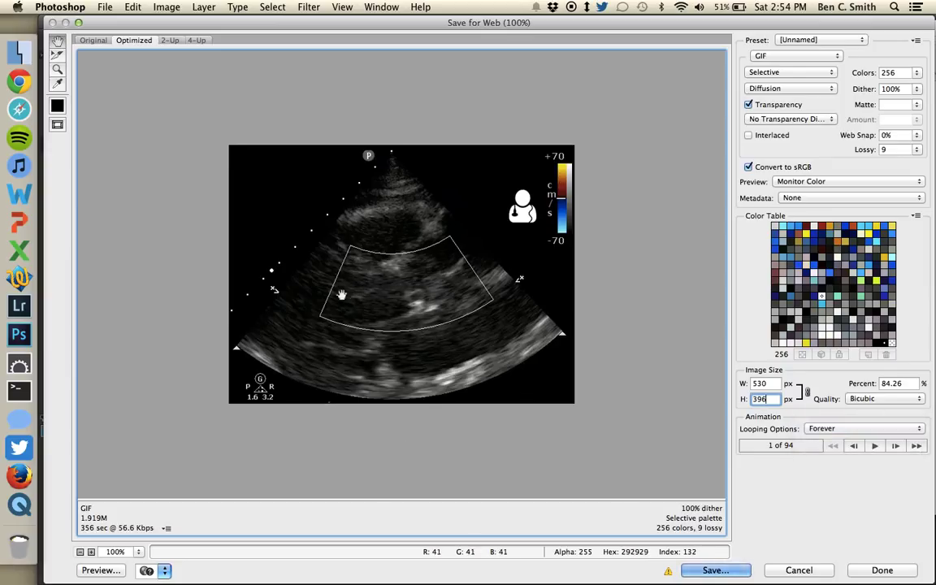
- Preview the resized GIF in the Safari browser, close the preview and return to the Save for Web settings
{"action": "left_click", "coordinate": [101, 570]}
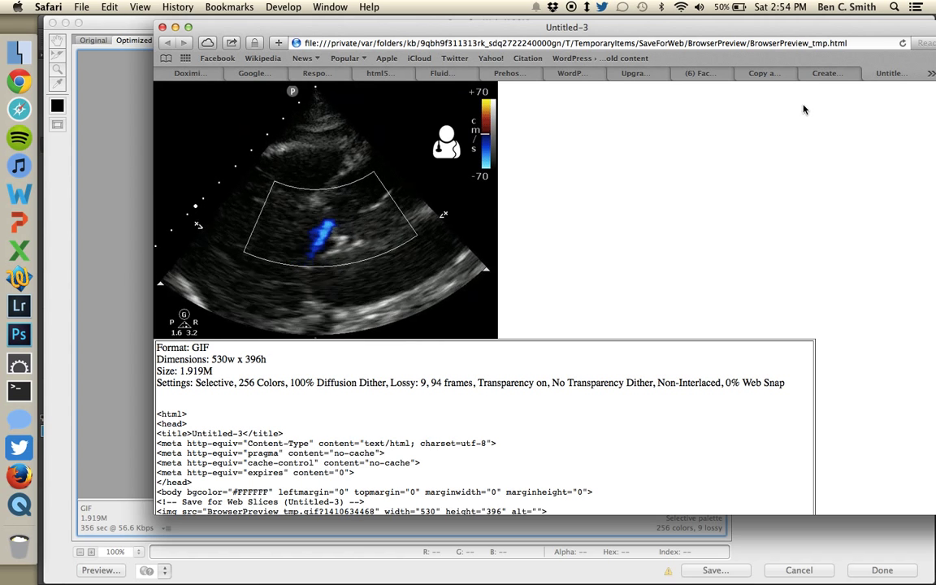
{"action": "left_click", "coordinate": [868, 74]}
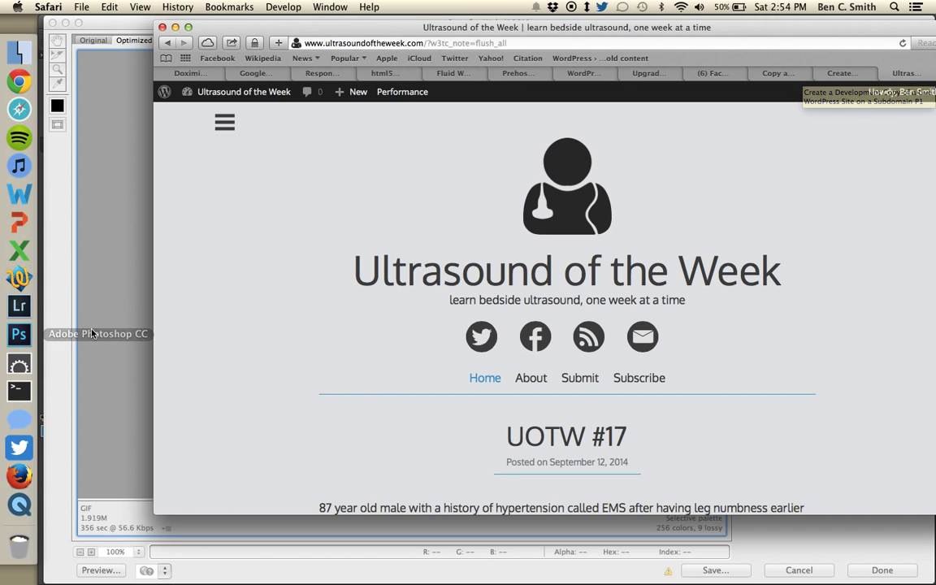
{"action": "left_click", "coordinate": [114, 317]}
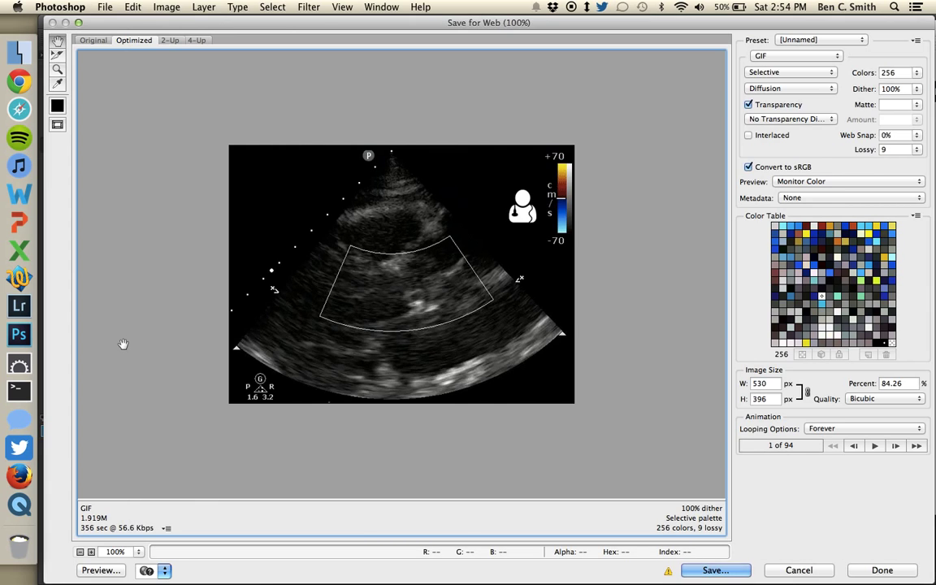
- Save the optimized GIF over AoRegurg.gif in the dissection folder and close the source document without saving its changes
{"action": "left_click", "coordinate": [700, 571]}
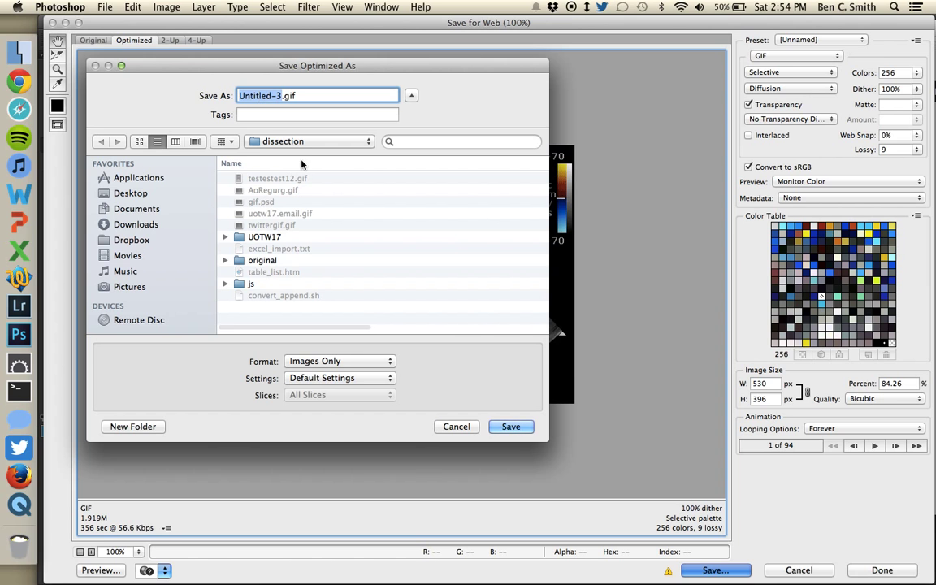
{"action": "left_click", "coordinate": [260, 190]}
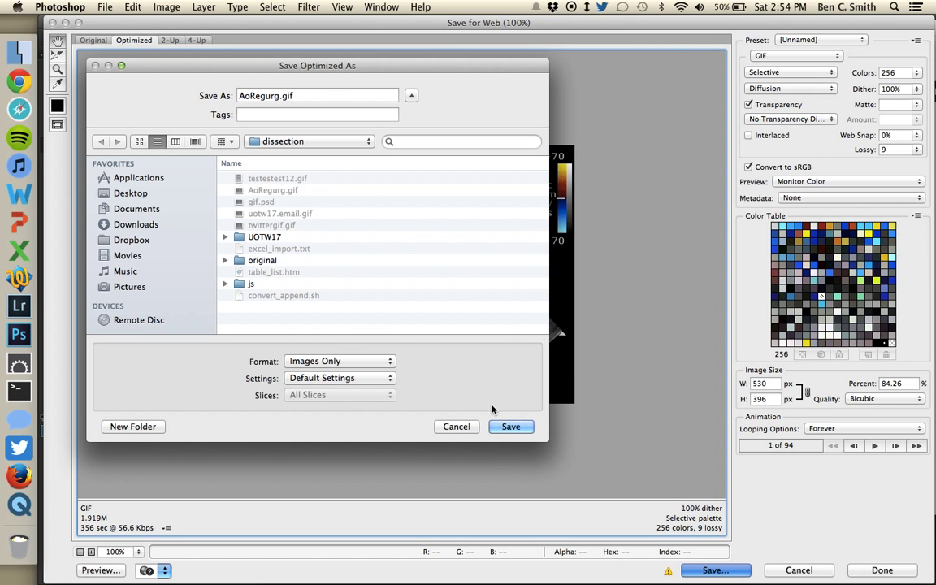
{"action": "left_click", "coordinate": [511, 427]}
{"action": "left_click", "coordinate": [634, 322]}
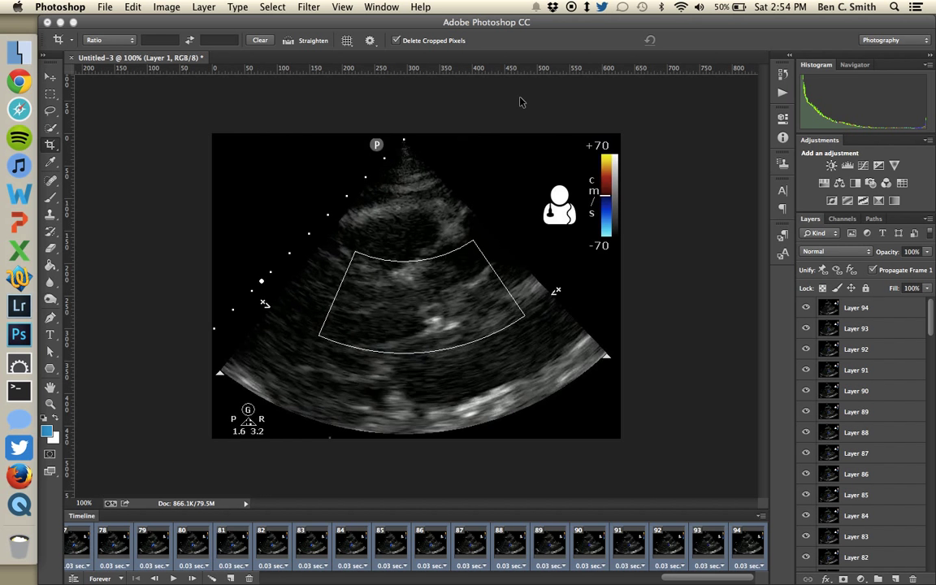
{"action": "left_click", "coordinate": [71, 61]}
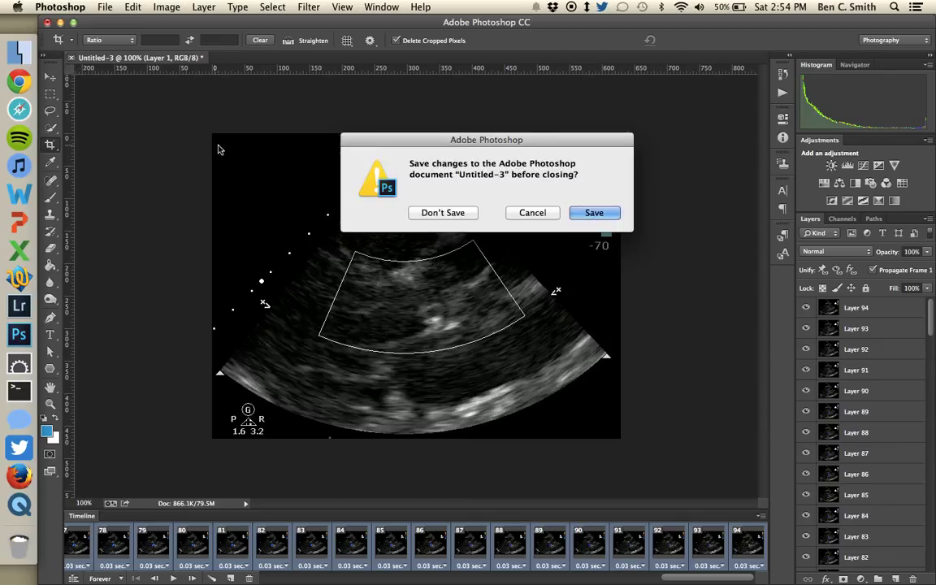
{"action": "left_click", "coordinate": [452, 212]}
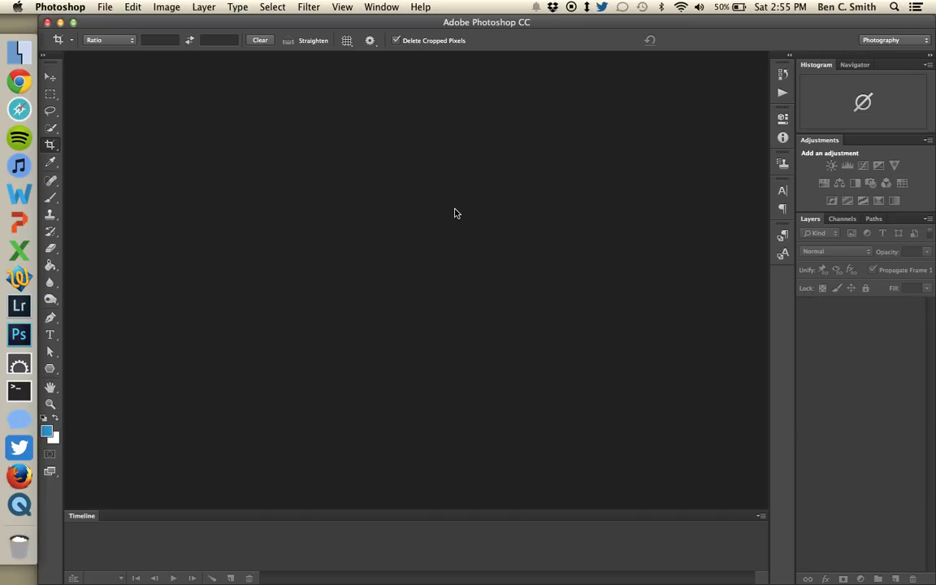
- Start importing video frames to layers from uotw16.1.mp4 in the cropped folder under tosend, scrotal, uotw
{"action": "left_click", "coordinate": [105, 7]}
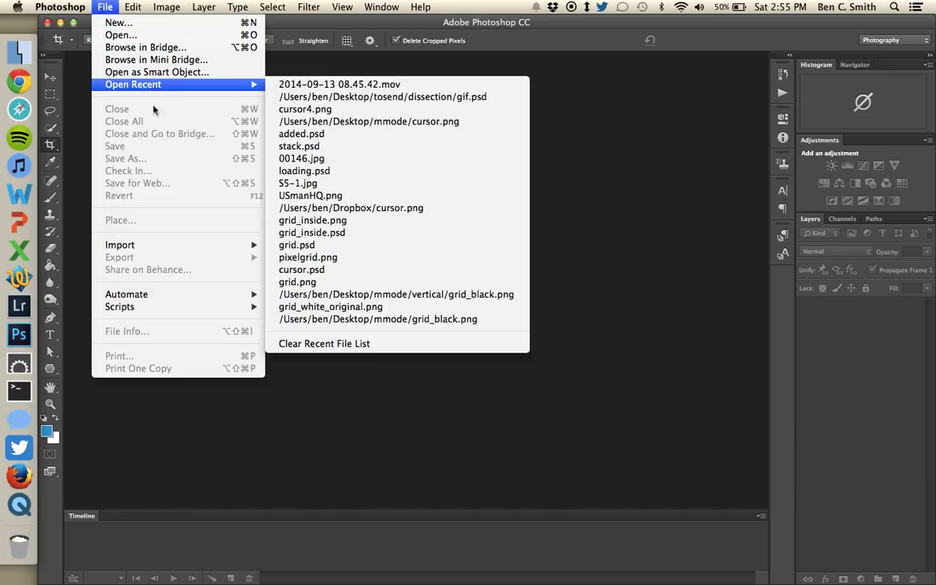
{"action": "mouse_move", "coordinate": [162, 246]}
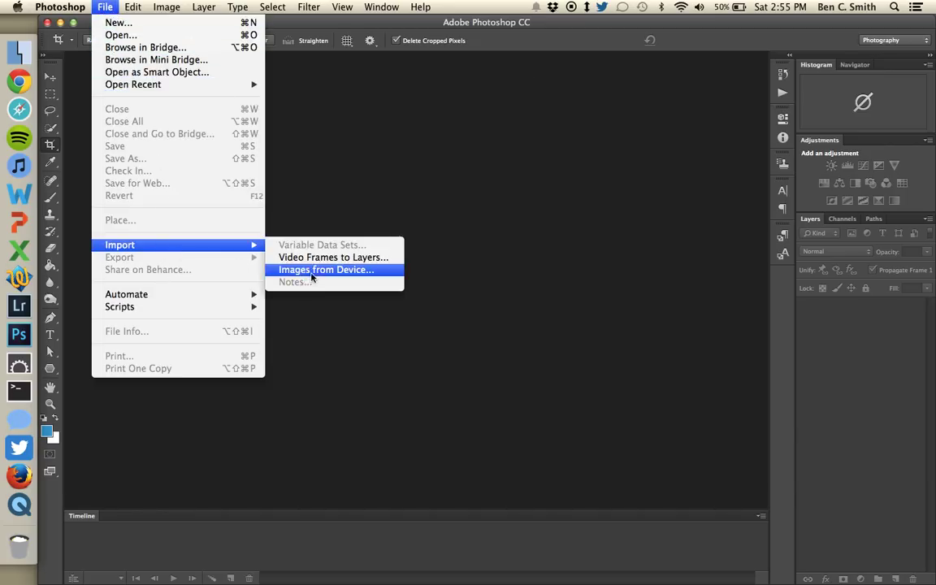
{"action": "left_click", "coordinate": [284, 256]}
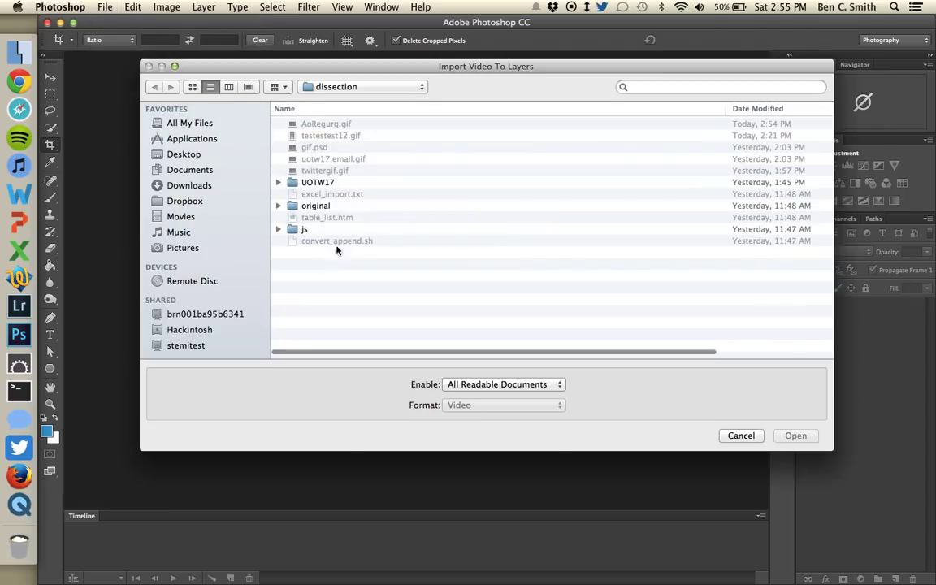
{"action": "left_click", "coordinate": [291, 180]}
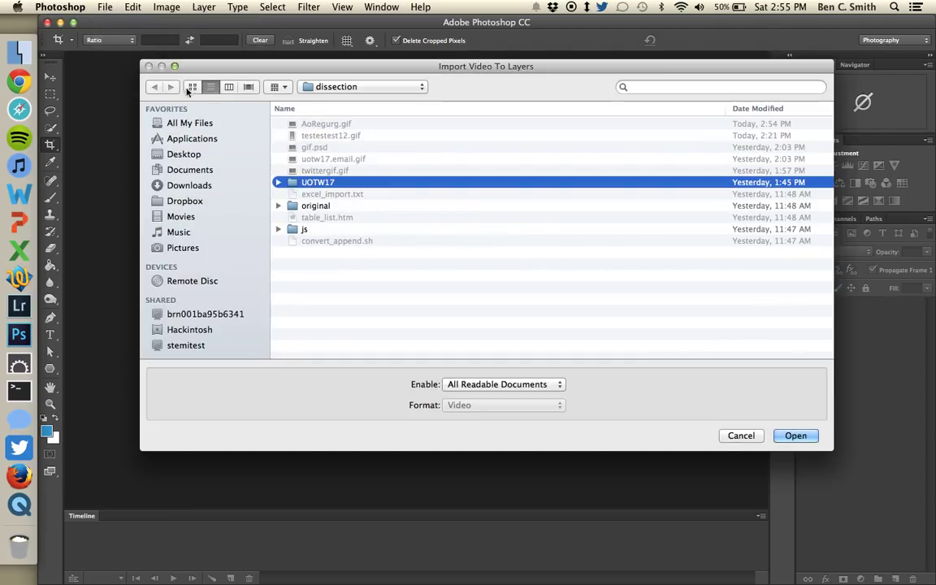
{"action": "left_click", "coordinate": [357, 87]}
{"action": "left_click", "coordinate": [353, 97]}
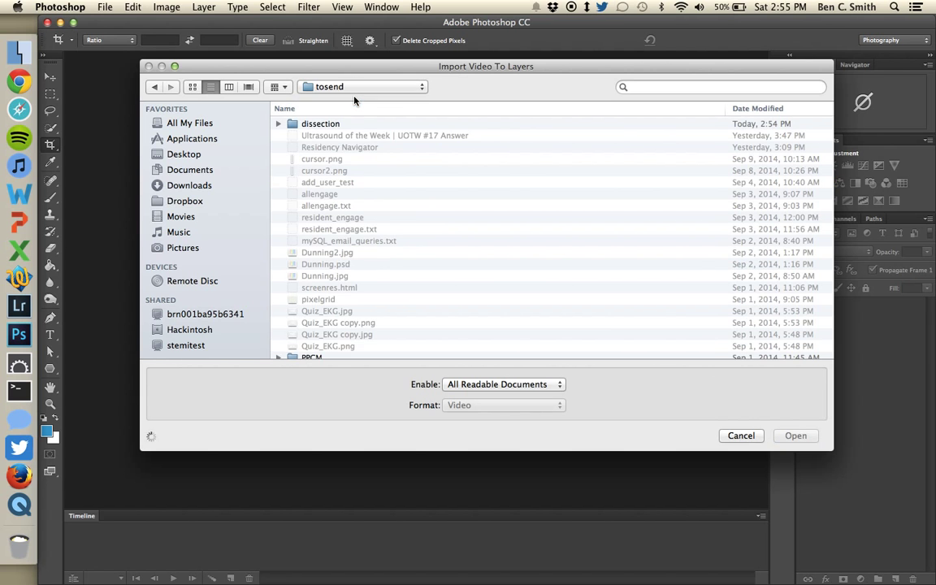
{"action": "scroll", "coordinate": [364, 255], "scroll_direction": "down", "scroll_amount": 5}
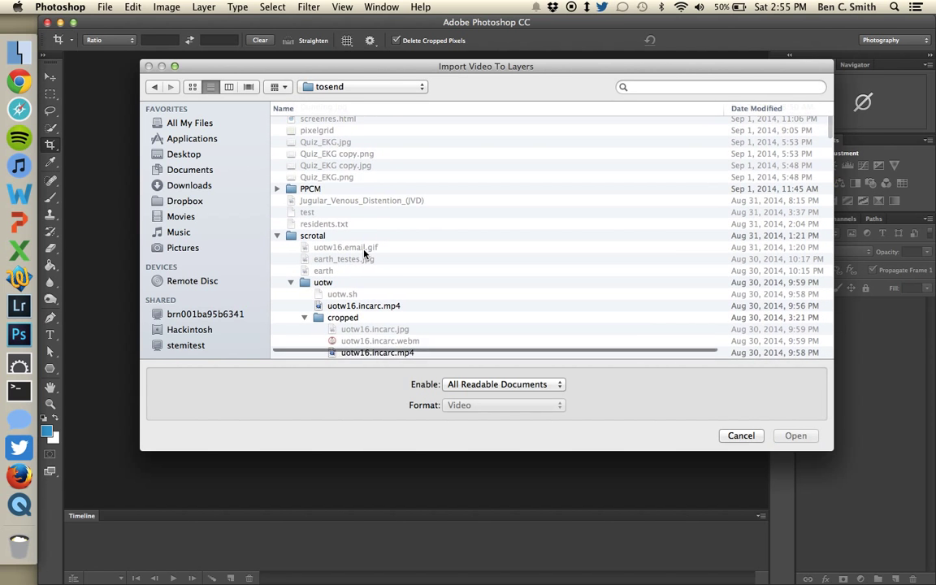
{"action": "scroll", "coordinate": [364, 268], "scroll_direction": "down", "scroll_amount": 2}
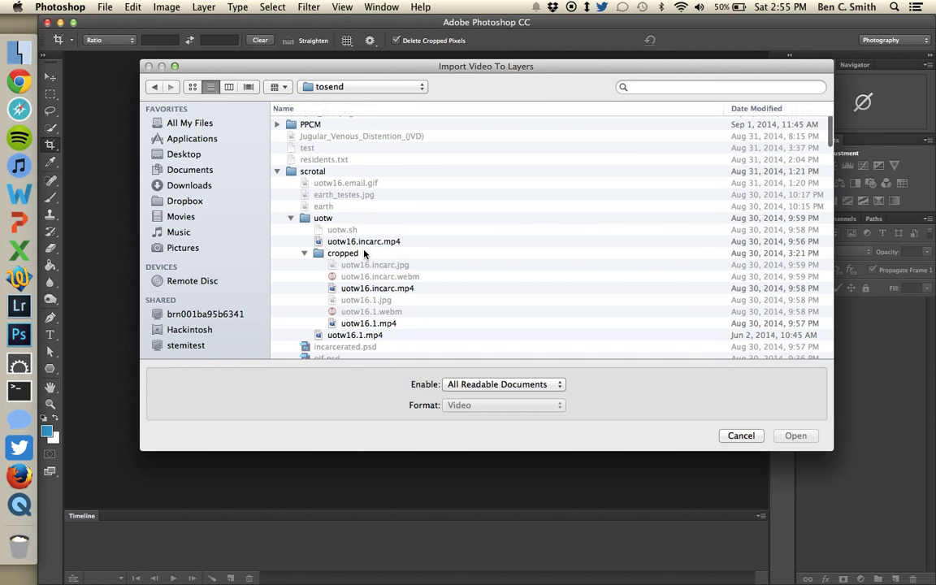
{"action": "double_click", "coordinate": [368, 323]}
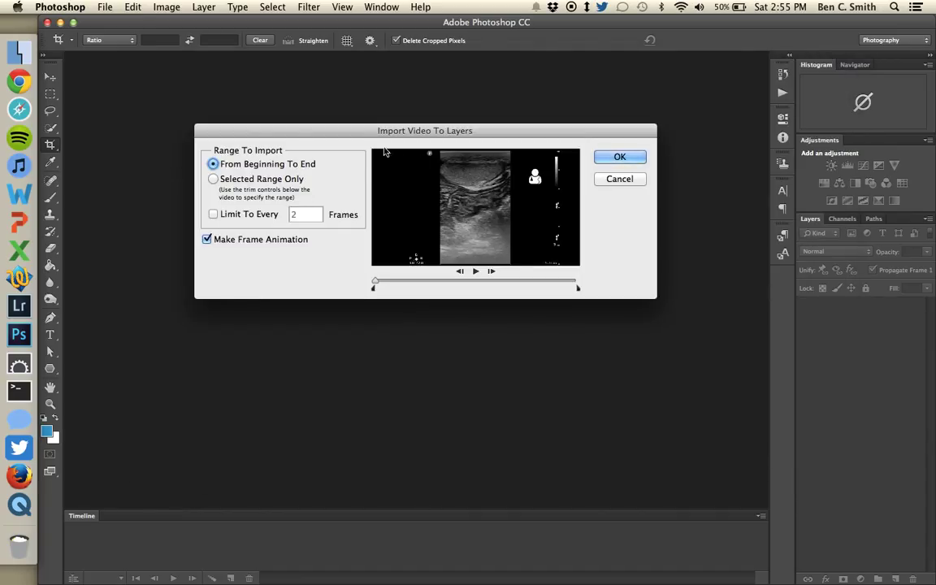
- Import only a selected range as a frame animation, trimmed from about one sixth to just under half of the clip
{"action": "left_click", "coordinate": [249, 181]}
{"action": "left_click_drag", "start_coordinate": [373, 290], "coordinate": [409, 297]}
{"action": "mouse_move", "coordinate": [577, 291]}
{"action": "left_mouse_down"}
{"action": "mouse_move", "coordinate": [420, 291]}
{"action": "mouse_move", "coordinate": [491, 290]}
{"action": "mouse_move", "coordinate": [457, 290]}
{"action": "mouse_move", "coordinate": [468, 290]}
{"action": "left_mouse_up"}
{"action": "left_click", "coordinate": [599, 162]}
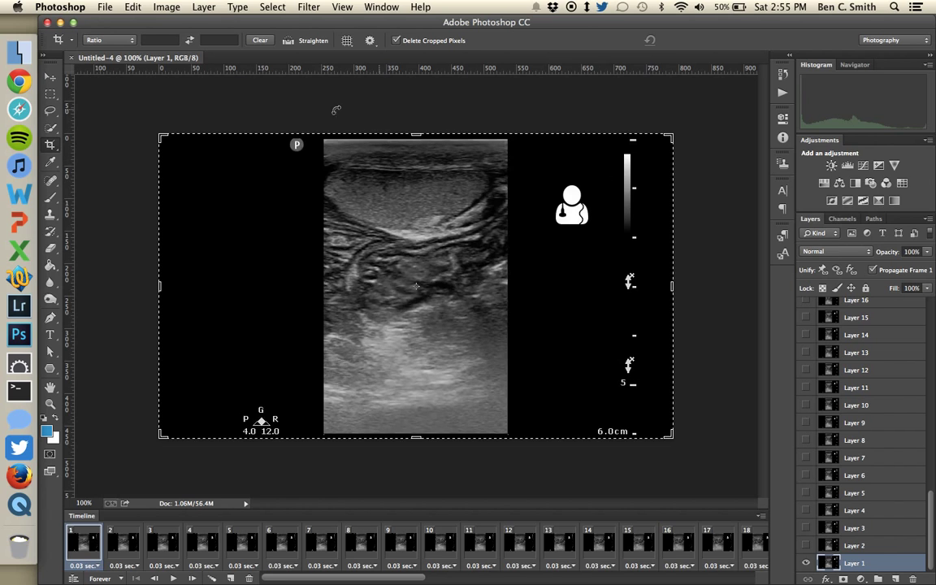
- Crop the canvas tightly to the ultrasound image, about 281 by 444 px, and play the cropped animation to check its motion
{"action": "left_click", "coordinate": [50, 76]}
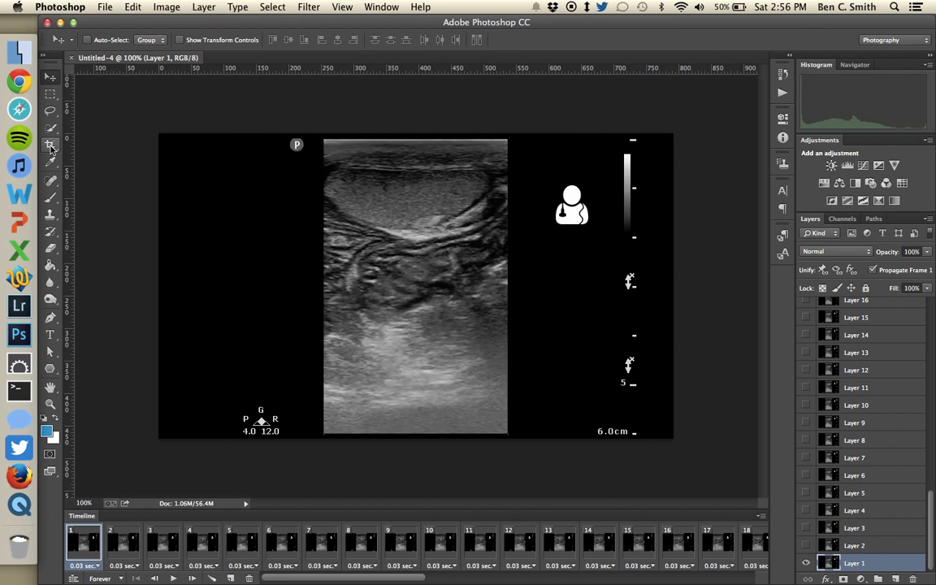
{"action": "key", "text": "c"}
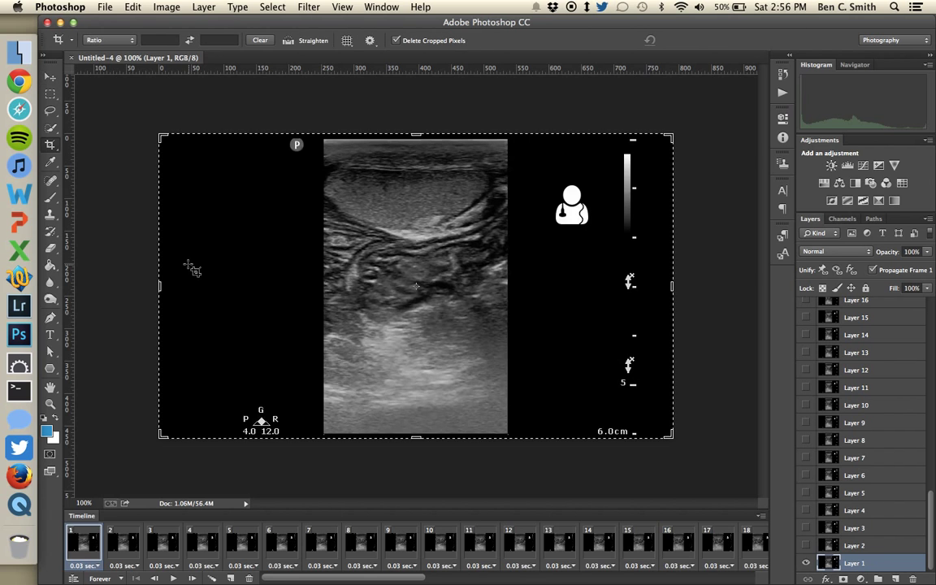
{"action": "mouse_move", "coordinate": [166, 281]}
{"action": "left_mouse_down"}
{"action": "mouse_move", "coordinate": [158, 279]}
{"action": "mouse_move", "coordinate": [241, 284]}
{"action": "left_mouse_up"}
{"action": "left_click_drag", "start_coordinate": [597, 280], "coordinate": [505, 281]}
{"action": "left_click_drag", "start_coordinate": [415, 136], "coordinate": [412, 137]}
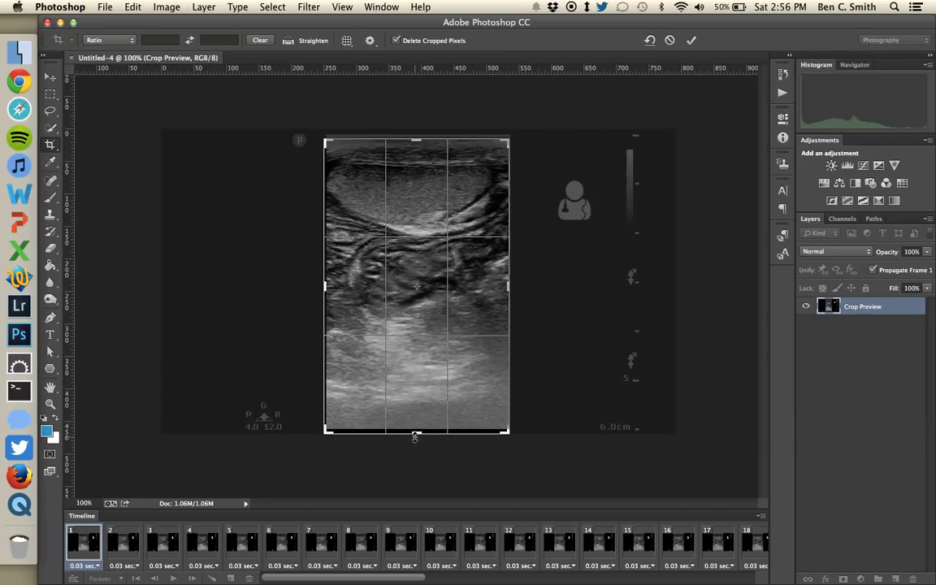
{"action": "left_click_drag", "start_coordinate": [415, 436], "coordinate": [412, 427]}
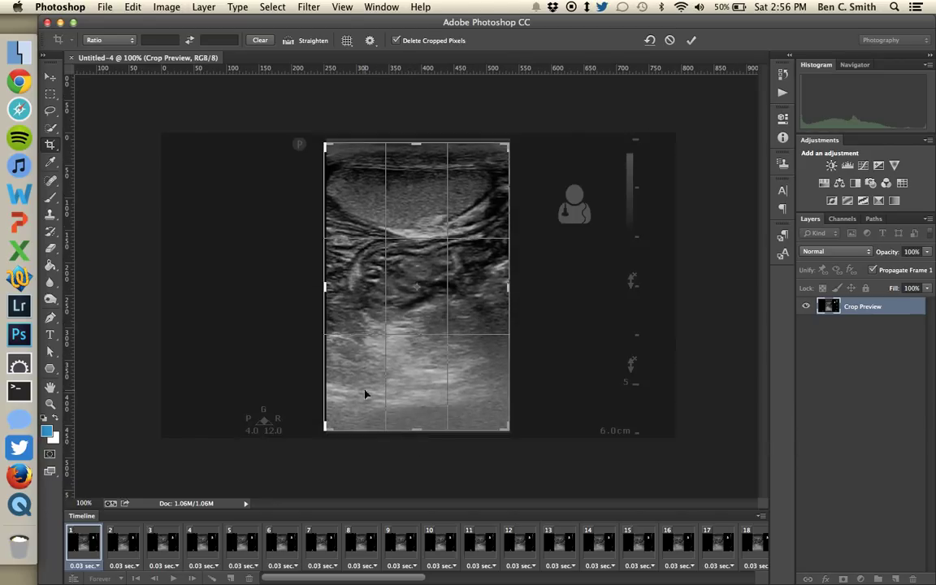
{"action": "left_click_drag", "start_coordinate": [323, 297], "coordinate": [325, 293]}
{"action": "key", "text": "Return"}
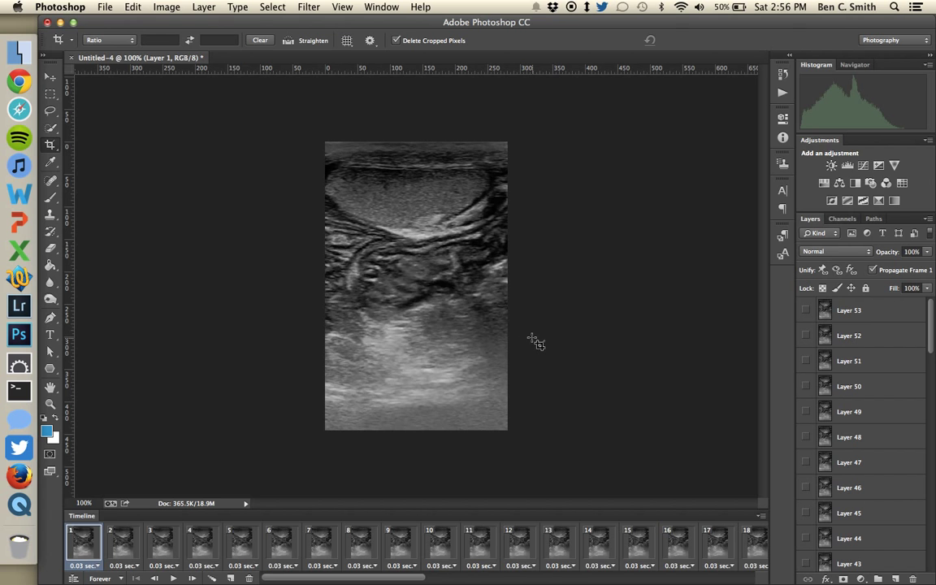
{"action": "key", "text": "space"}
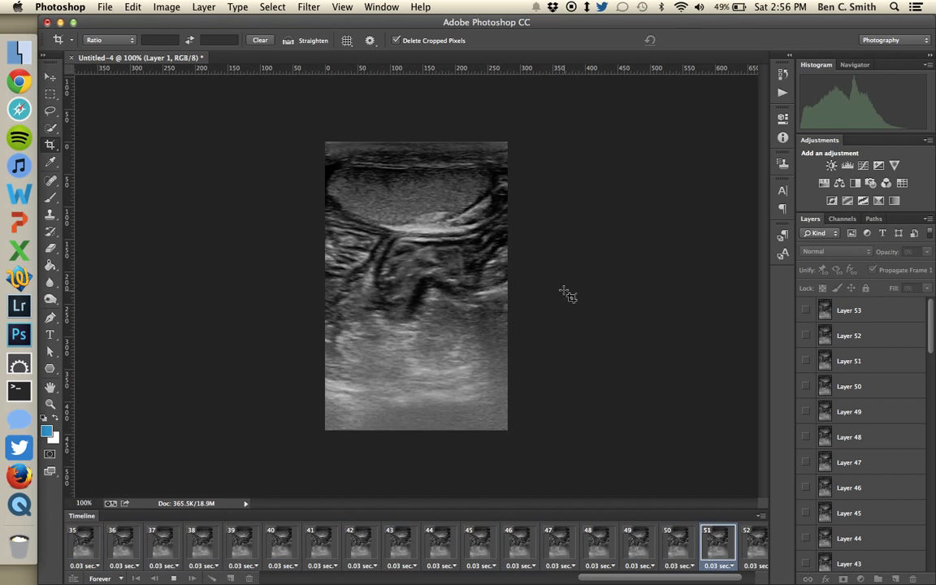
{"action": "key", "text": "space"}
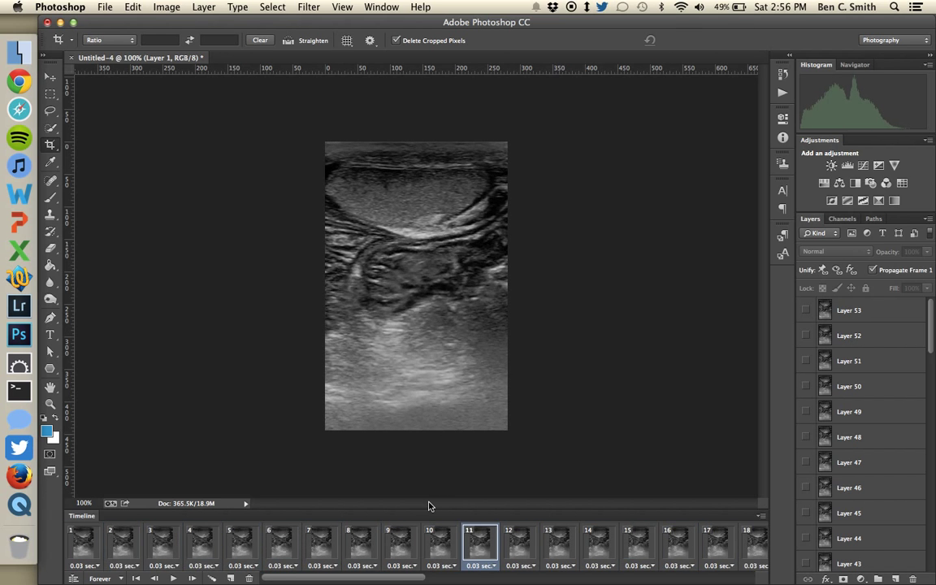
- Select all animation frames from 1 through 53 and copy them
{"action": "left_click", "coordinate": [85, 542]}
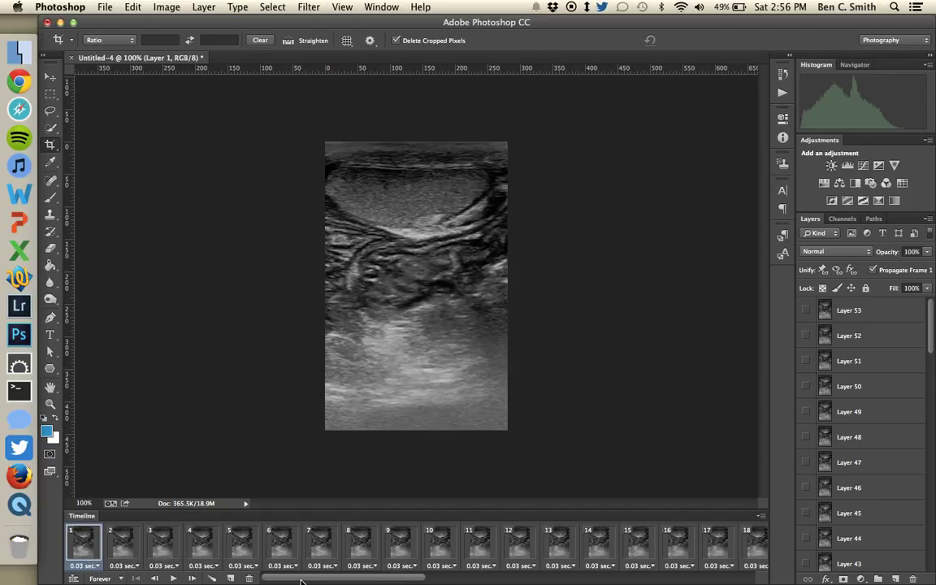
{"action": "left_click_drag", "start_coordinate": [299, 578], "coordinate": [705, 577]}
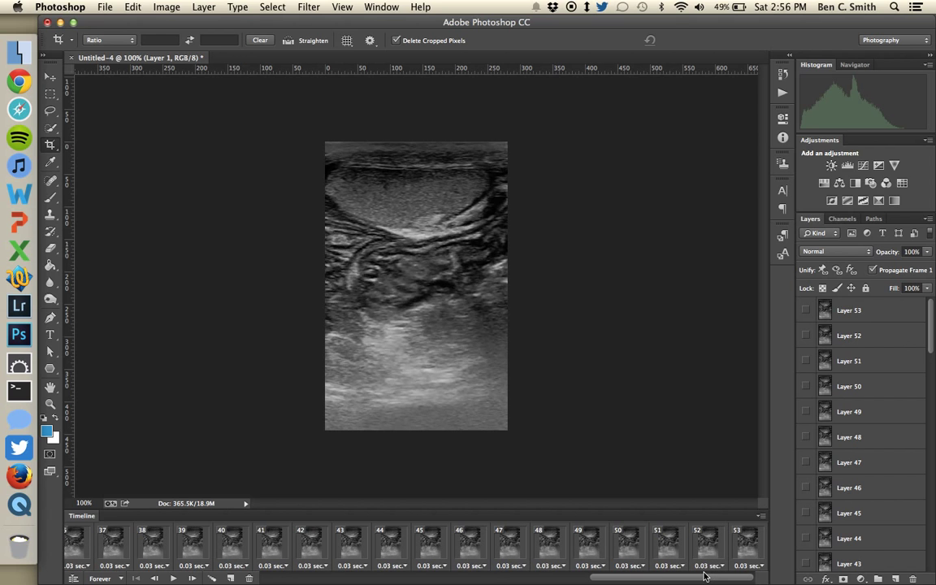
{"action": "left_click", "coordinate": [746, 551], "text": "shift"}
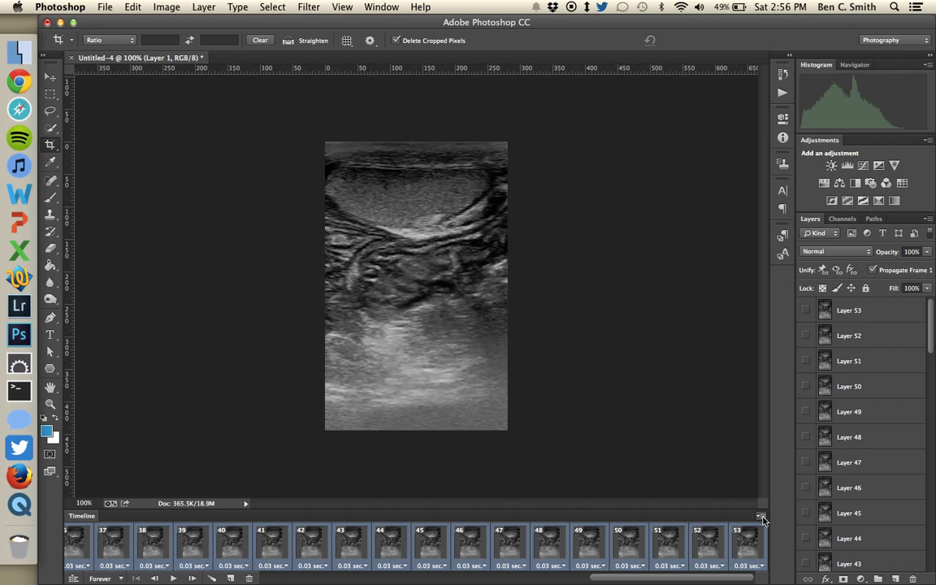
{"action": "left_click", "coordinate": [760, 517]}
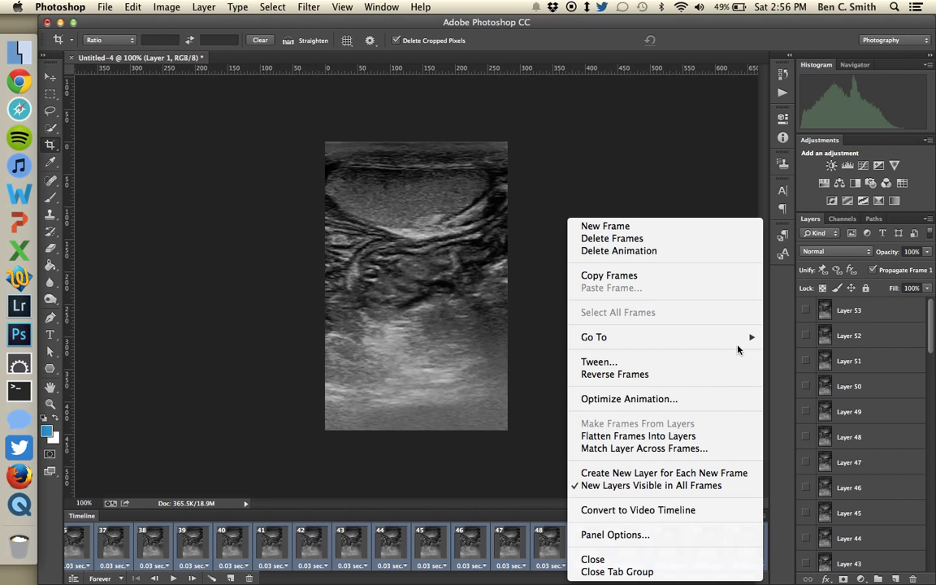
{"action": "left_click", "coordinate": [645, 277]}
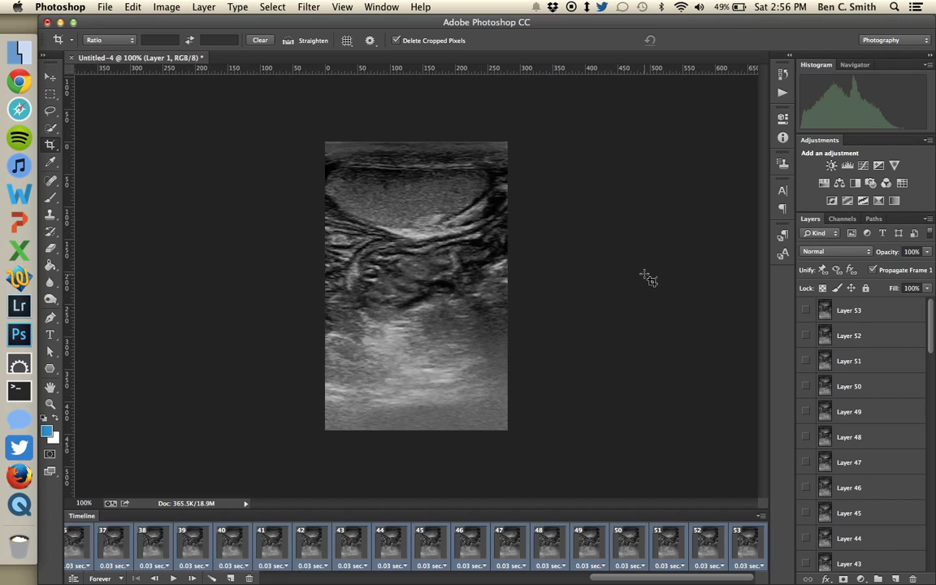
- Paste the copied frames after the current selection, without linking the added layers
{"action": "left_click", "coordinate": [761, 517]}
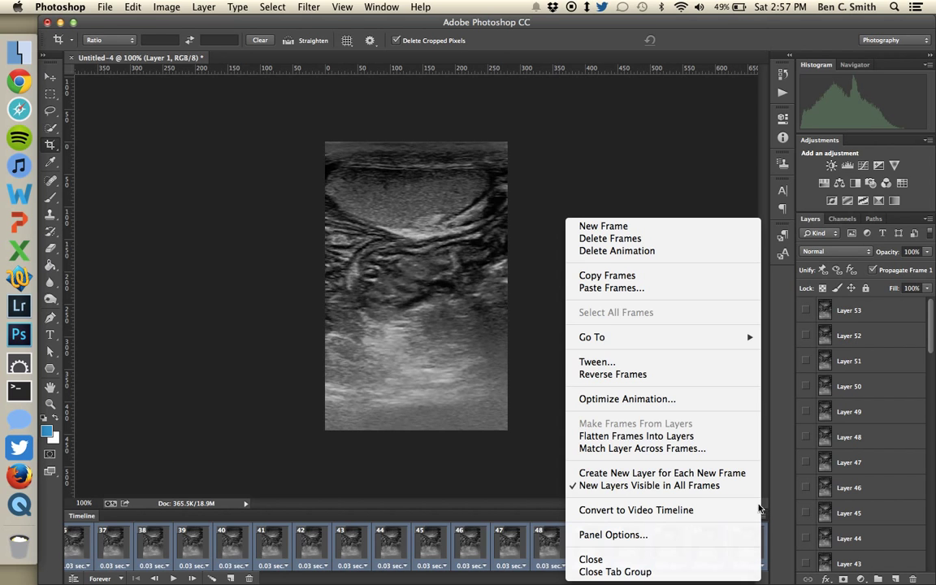
{"action": "left_click", "coordinate": [625, 288]}
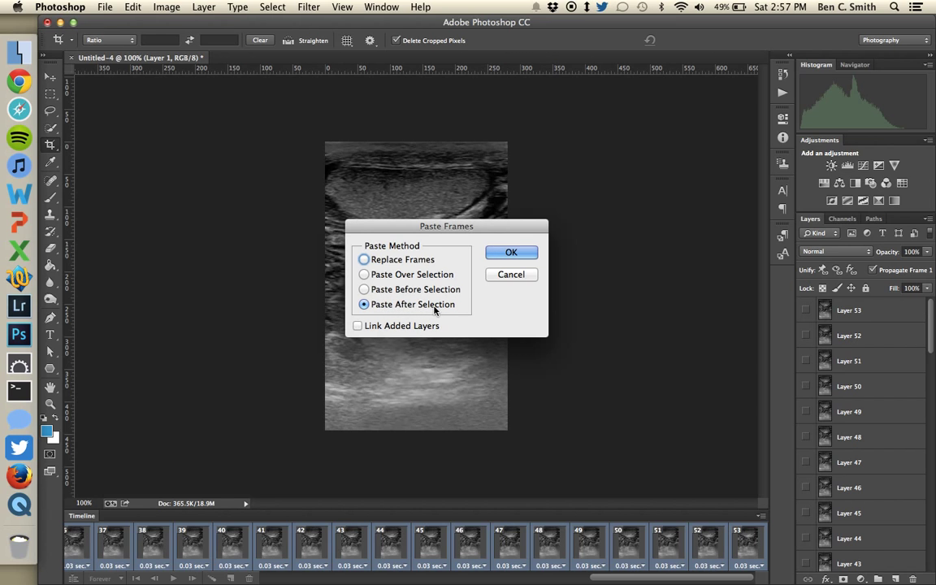
{"action": "left_click", "coordinate": [507, 253]}
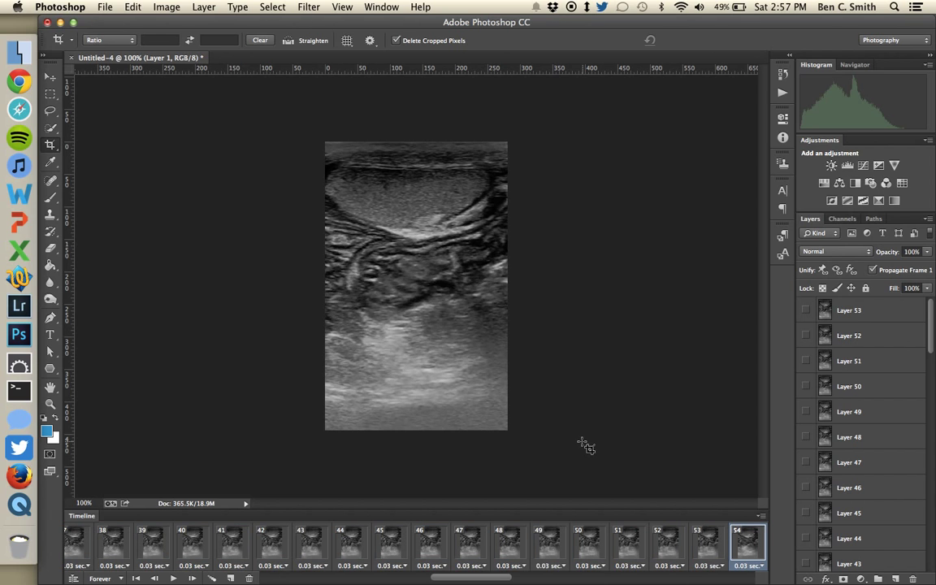
- Reverse the order of the newly pasted frames 54 through 106
{"action": "left_click_drag", "start_coordinate": [482, 577], "coordinate": [743, 575]}
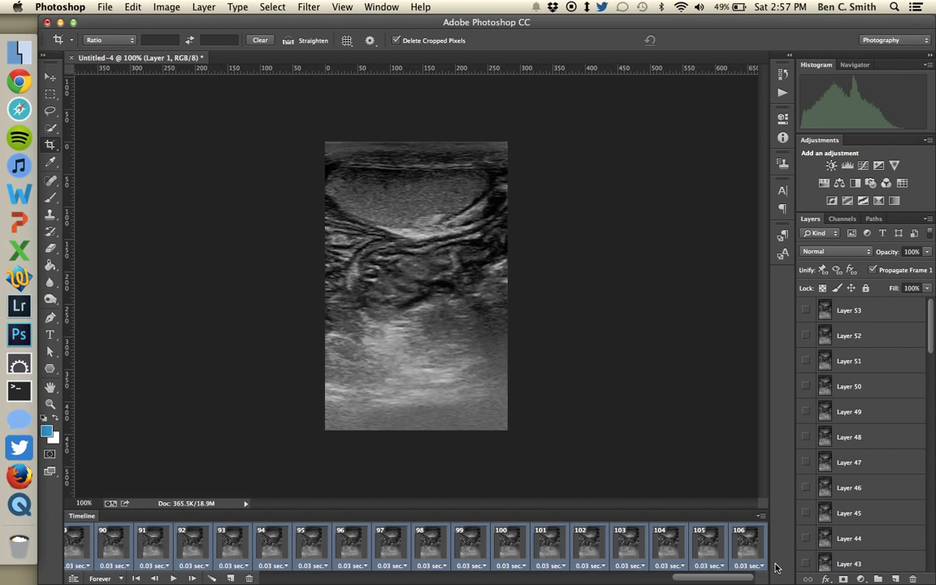
{"action": "left_click", "coordinate": [762, 516]}
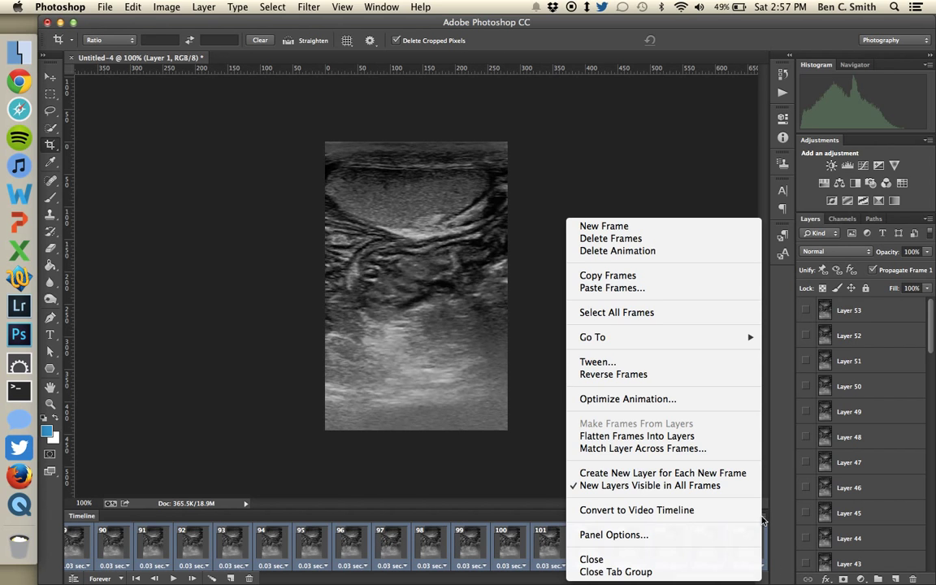
{"action": "left_click", "coordinate": [650, 381]}
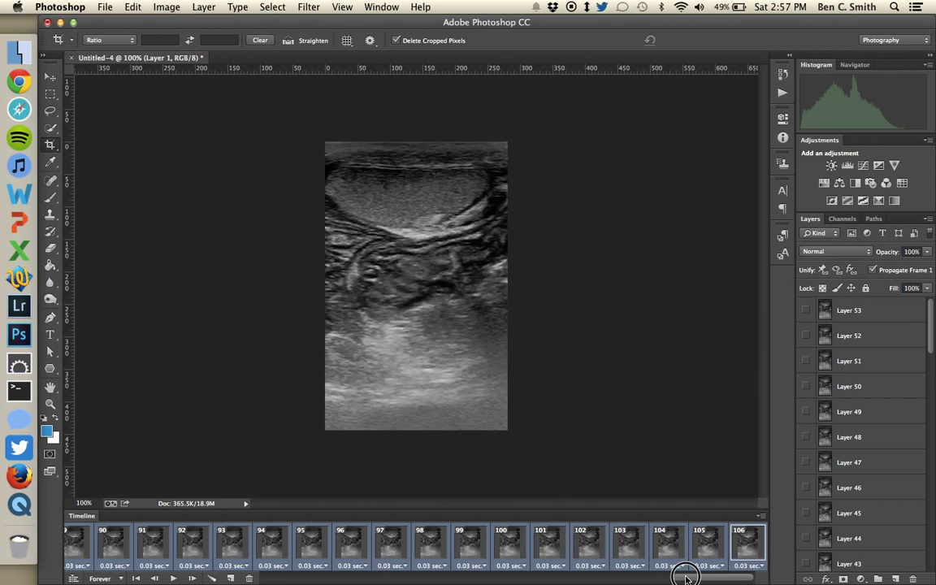
- Return to frame 1, play the back-and-forth loop to check it, and stop the playback
{"action": "left_click_drag", "start_coordinate": [685, 578], "coordinate": [114, 578]}
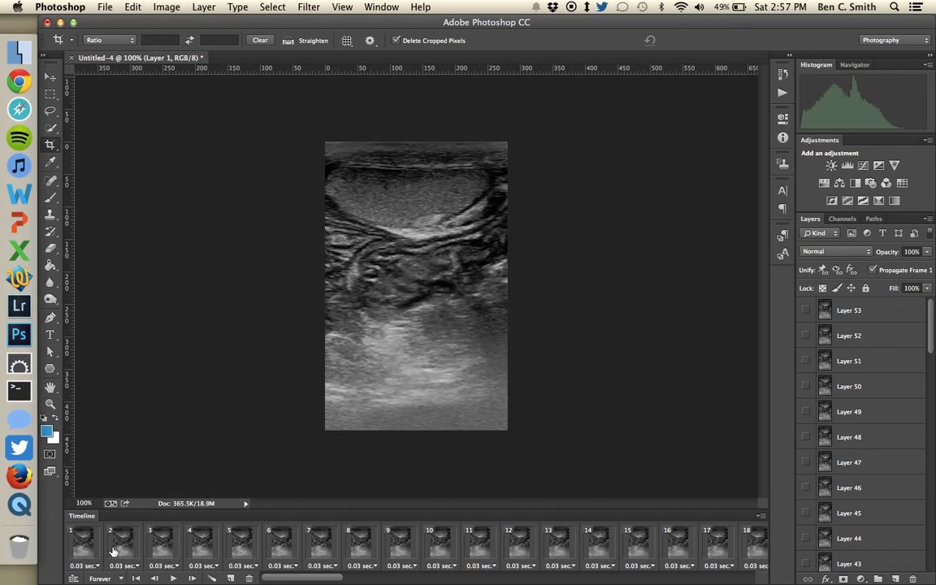
{"action": "left_click", "coordinate": [84, 543]}
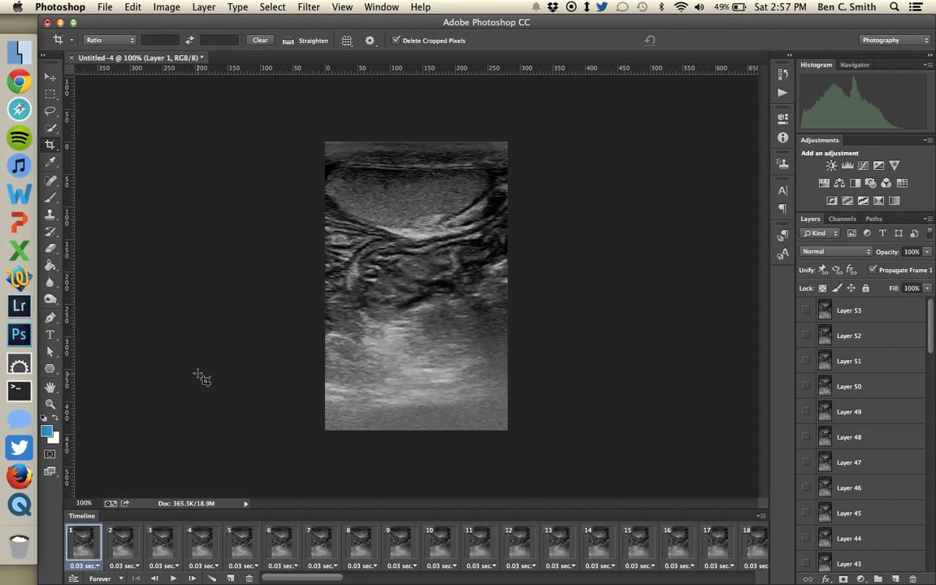
{"action": "key", "text": "space"}
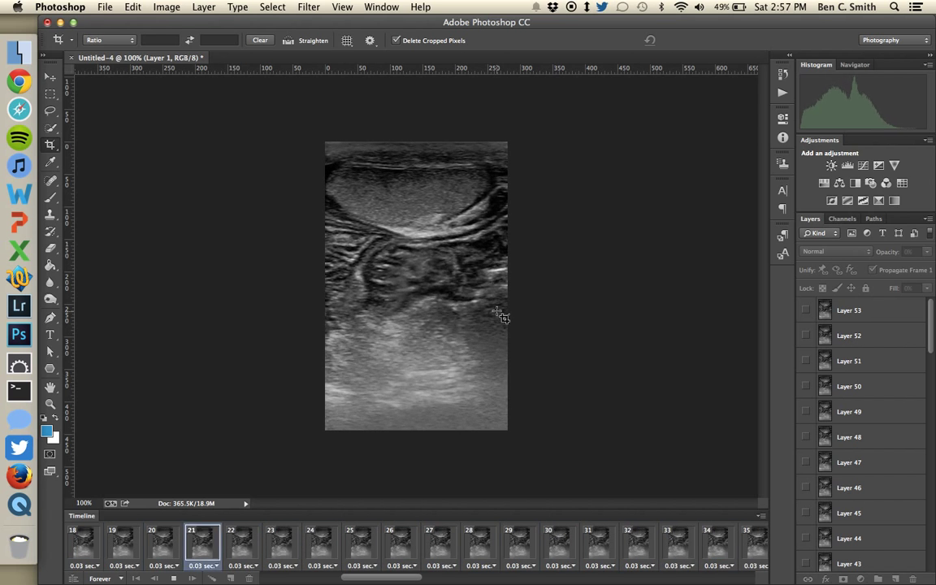
{"action": "key", "text": "space"}
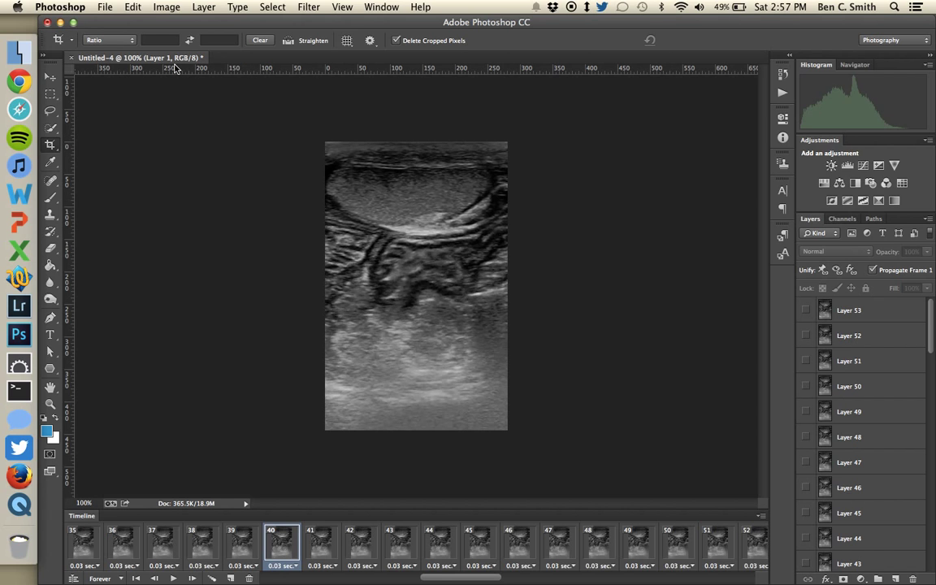
- Open the Save for Web settings and reduce the GIF palette first to 32 colors, and then to 16 colors
{"action": "left_click", "coordinate": [110, 7]}
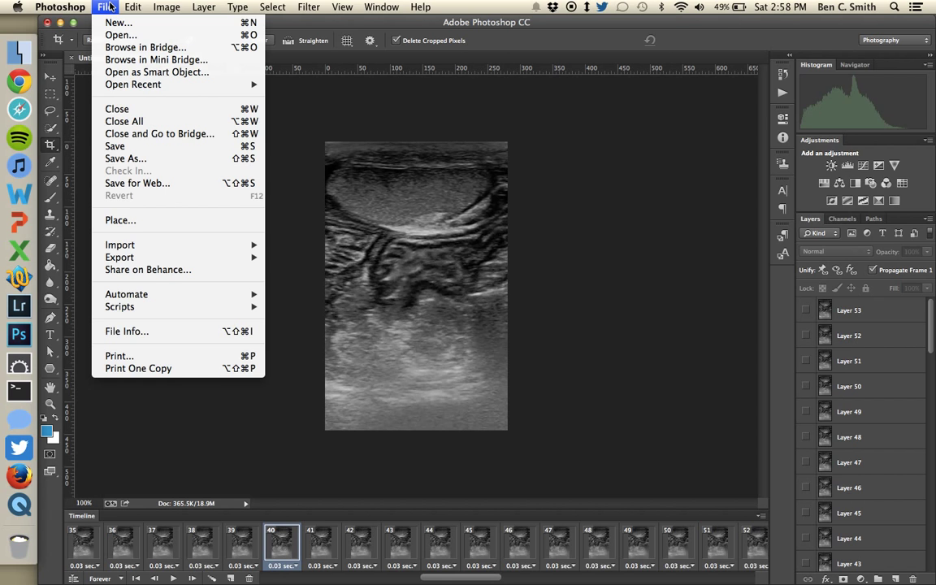
{"action": "left_click", "coordinate": [147, 184]}
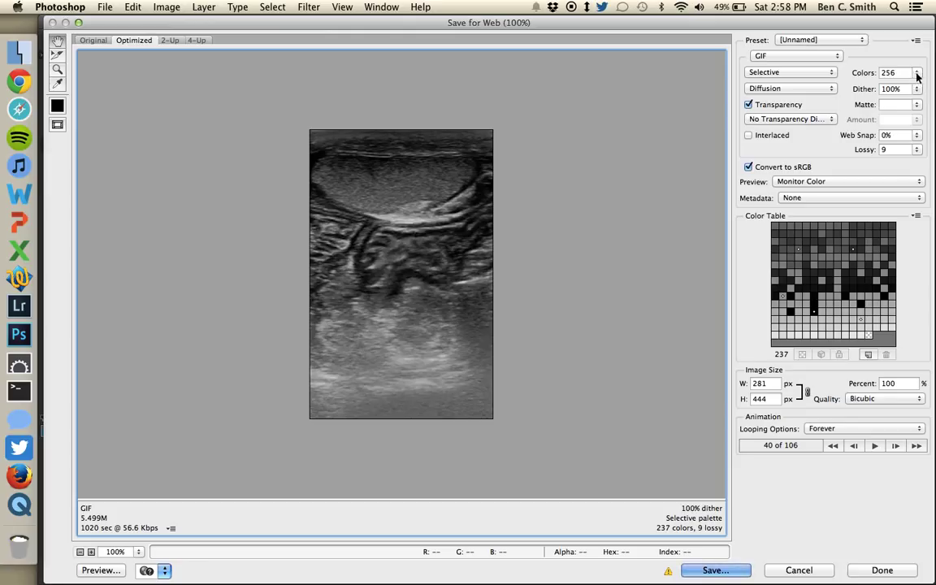
{"action": "left_click", "coordinate": [916, 75]}
{"action": "left_click", "coordinate": [915, 137]}
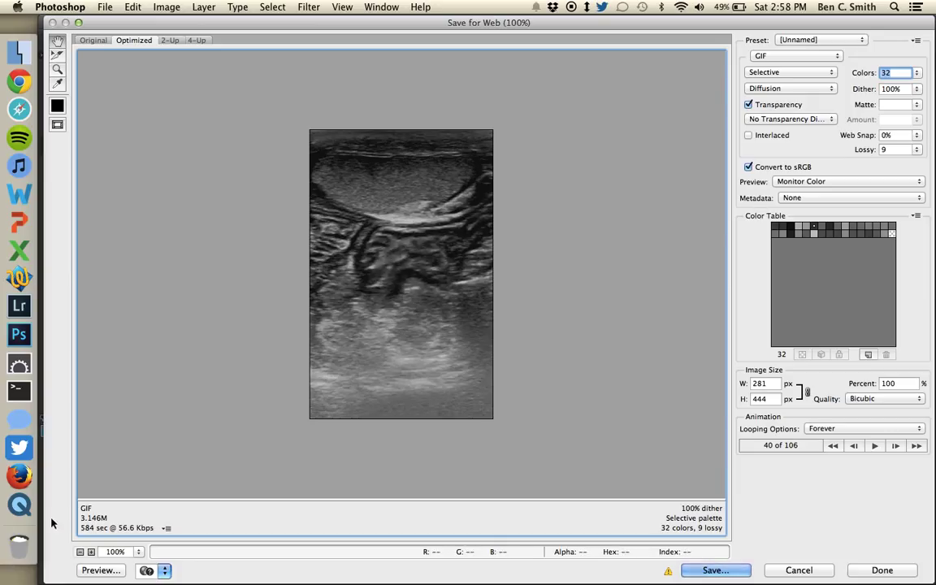
{"action": "left_click", "coordinate": [916, 73]}
{"action": "left_click", "coordinate": [907, 123]}
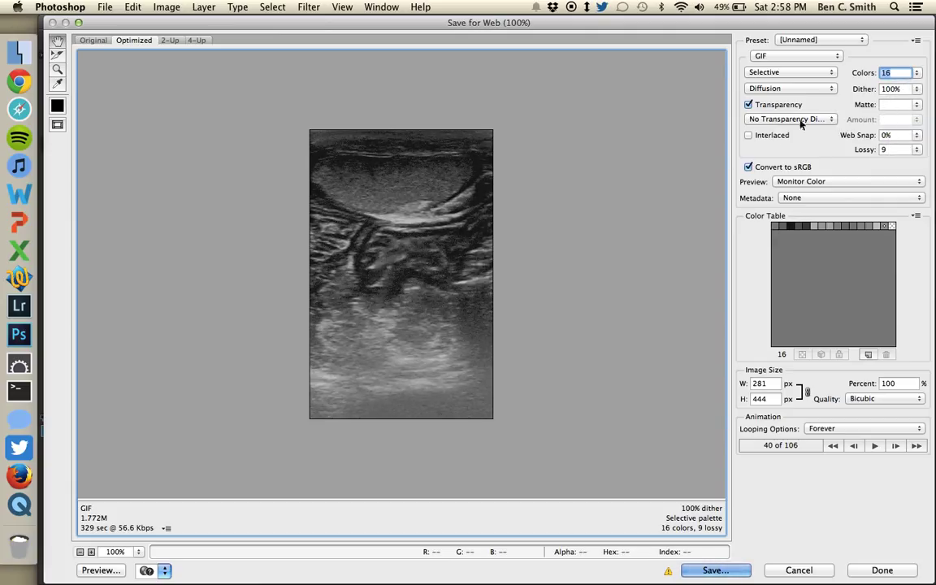
- Set the GIF palette to 32 colors and reduce the image width to 225 px
{"action": "left_click", "coordinate": [916, 74]}
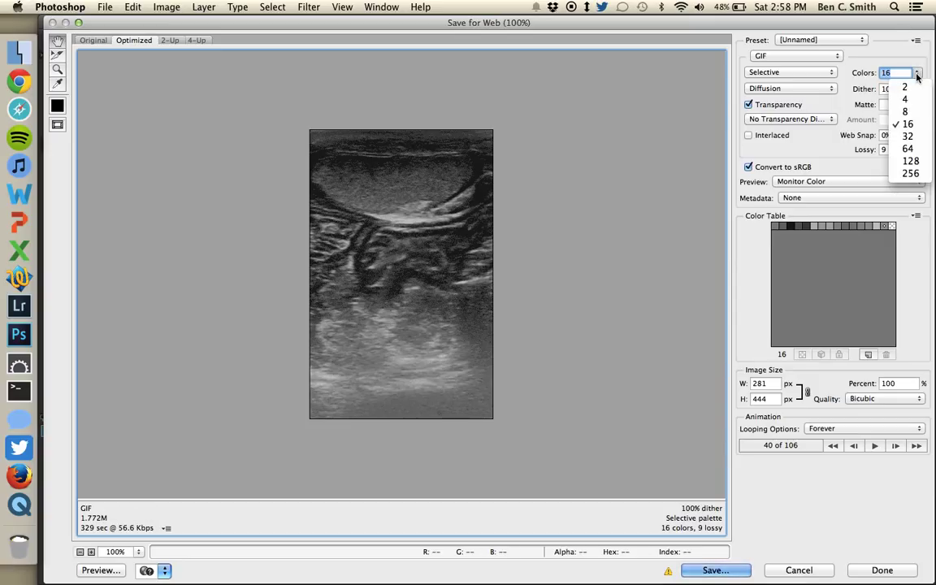
{"action": "left_click", "coordinate": [913, 138]}
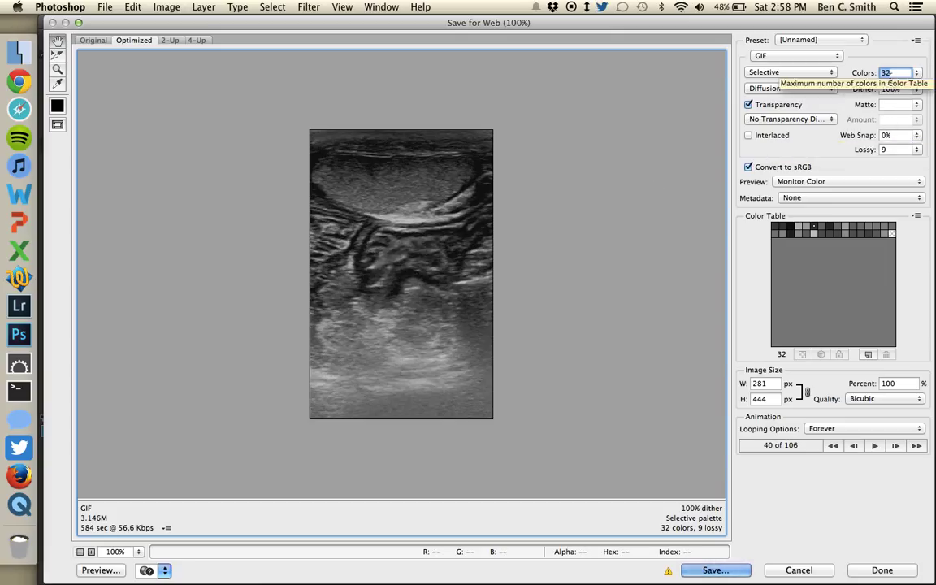
{"action": "double_click", "coordinate": [776, 383]}
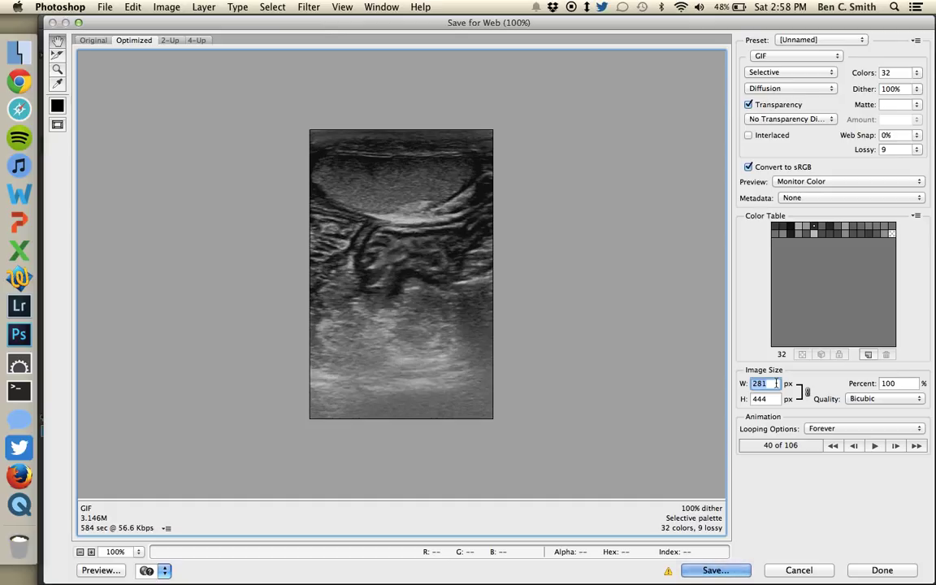
{"action": "type", "text": "225"}
{"action": "left_click", "coordinate": [772, 393]}
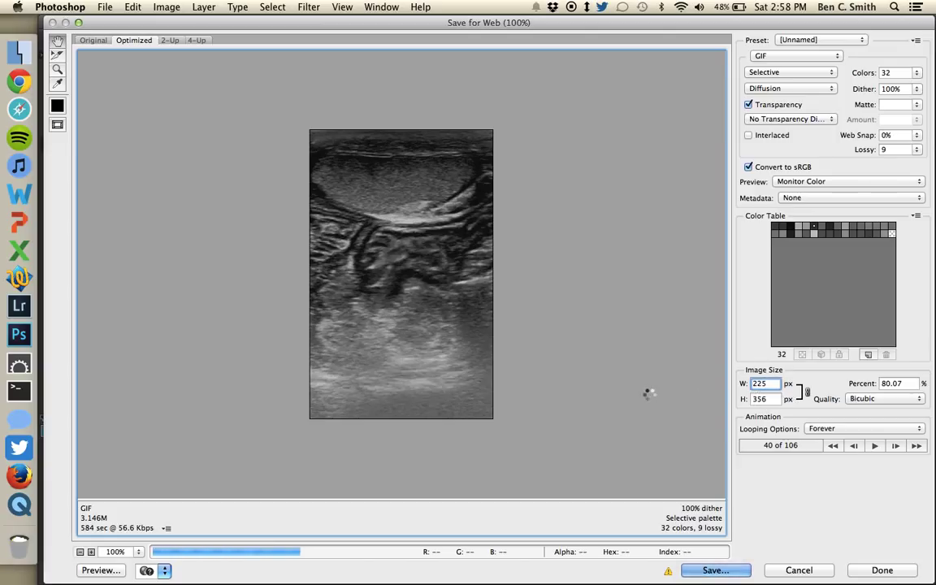
- Reduce the GIF's image width further to 215 px, keeping the proportions linked
{"action": "left_click", "coordinate": [763, 382]}
{"action": "type", "text": "215"}
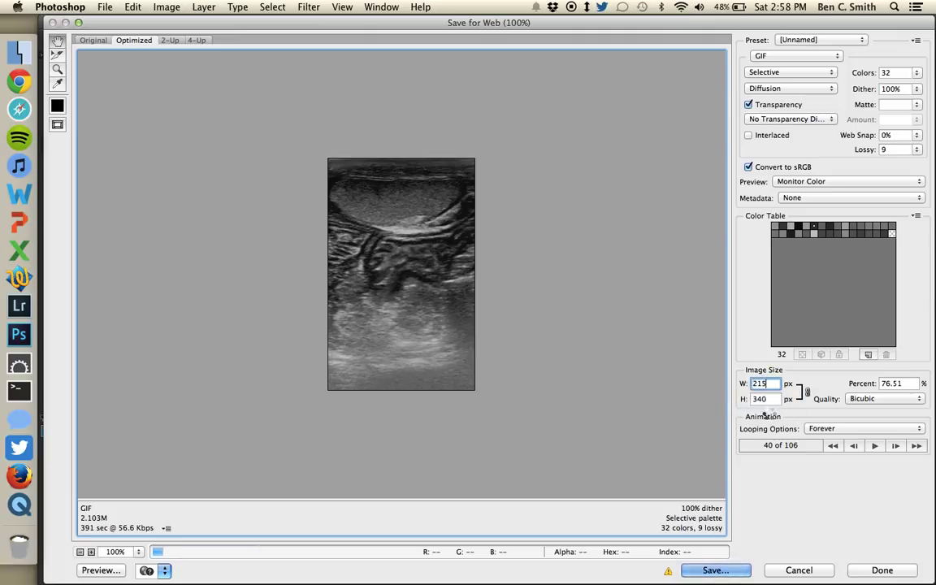
{"action": "key", "text": "Tab"}
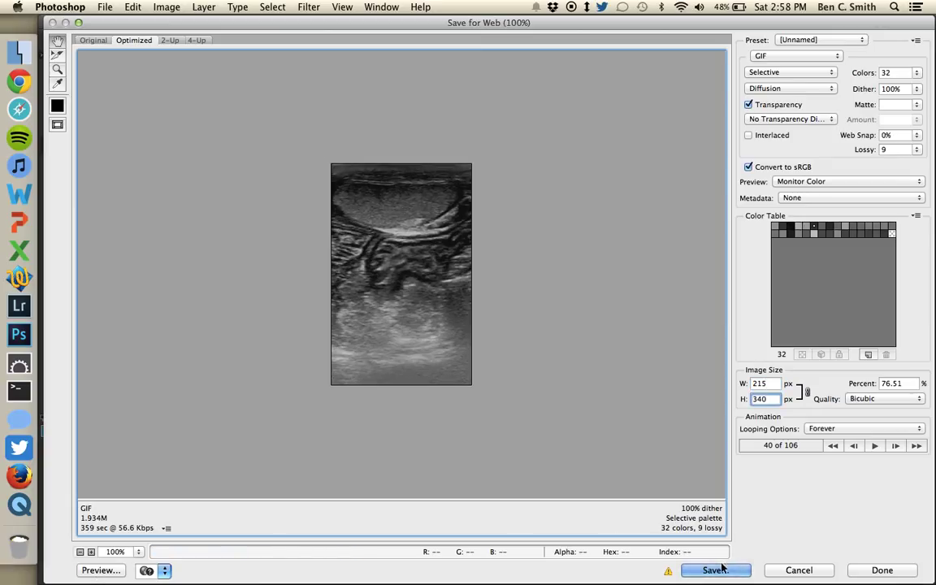
- Preview the optimized GIF in the web browser, close the preview page and return to the Save for Web settings
{"action": "left_click", "coordinate": [114, 571]}
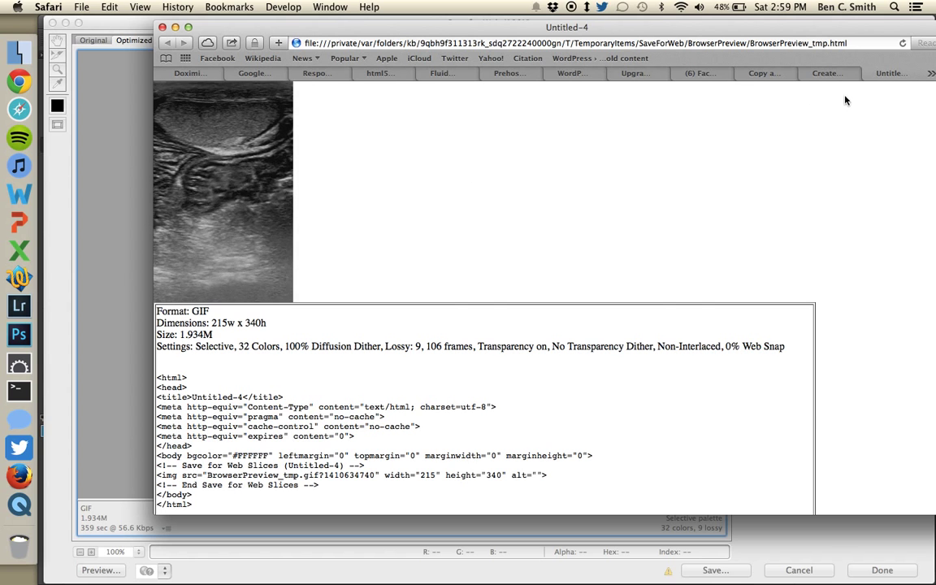
{"action": "left_click", "coordinate": [867, 74]}
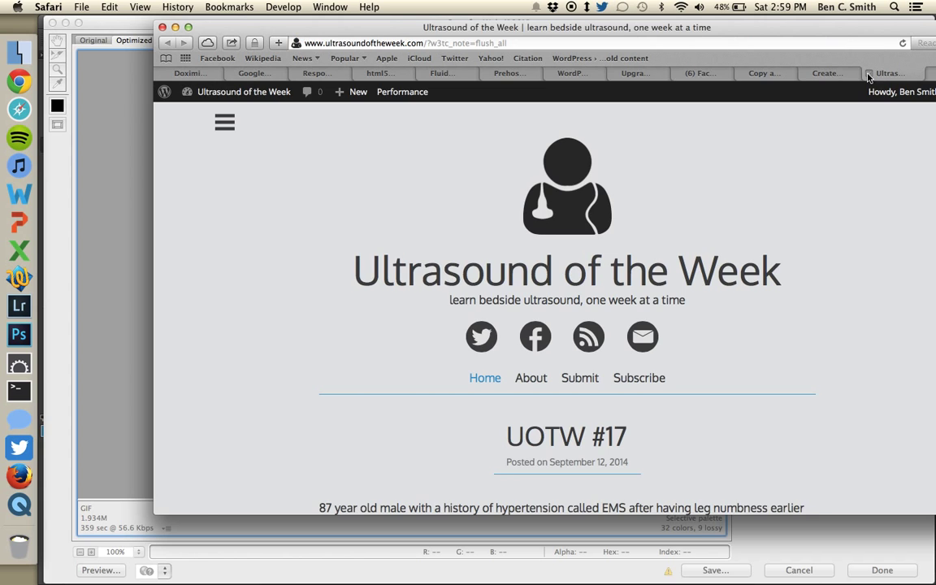
{"action": "left_click", "coordinate": [110, 225]}
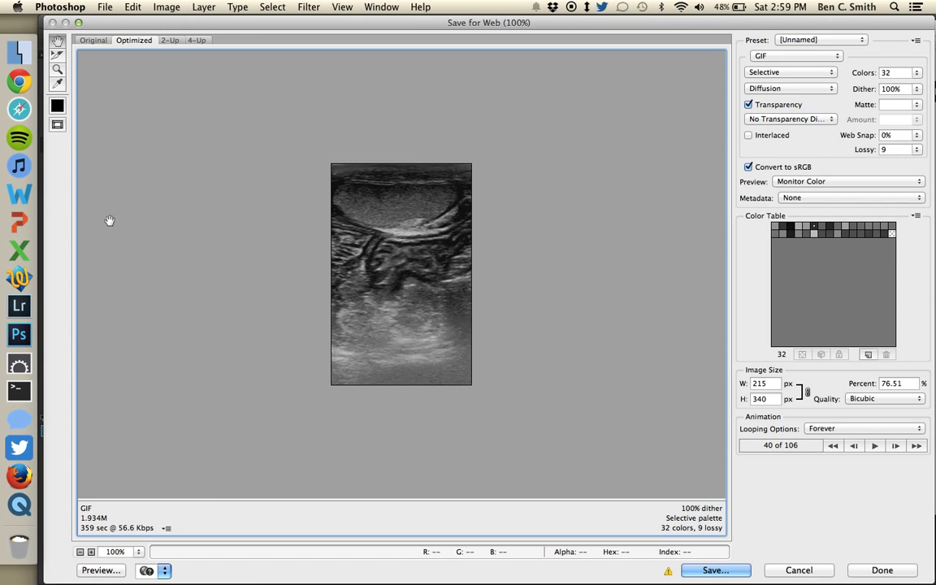
- Save the optimized GIF as testestest12.gif in the dissection folder, replacing the existing file of that name
{"action": "left_click", "coordinate": [709, 570]}
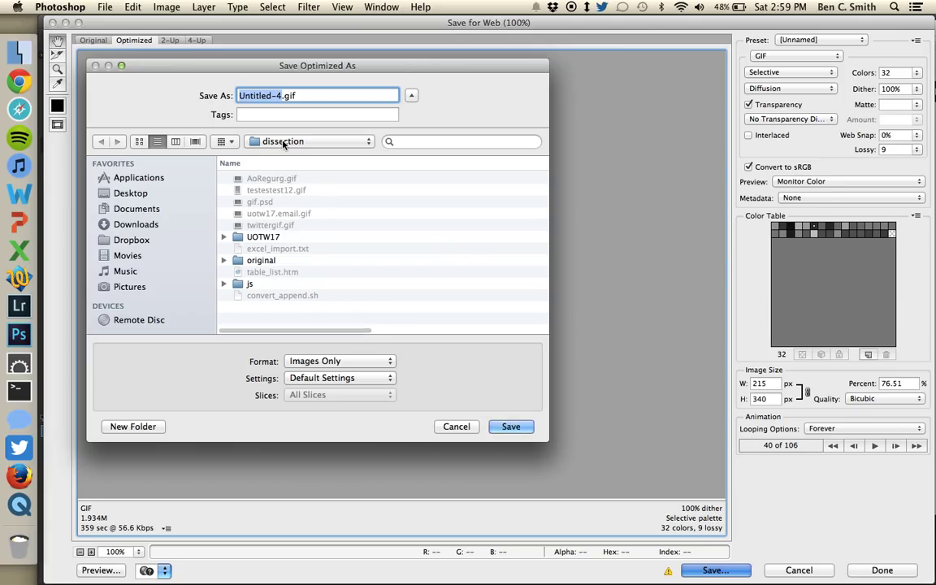
{"action": "type", "text": "teste"}
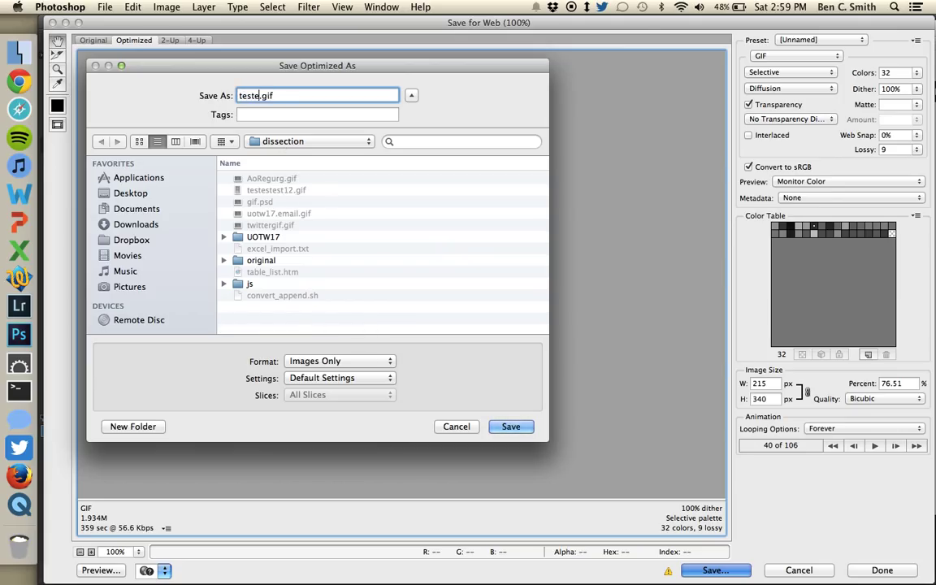
{"action": "type", "text": "stest12"}
{"action": "left_click", "coordinate": [511, 426]}
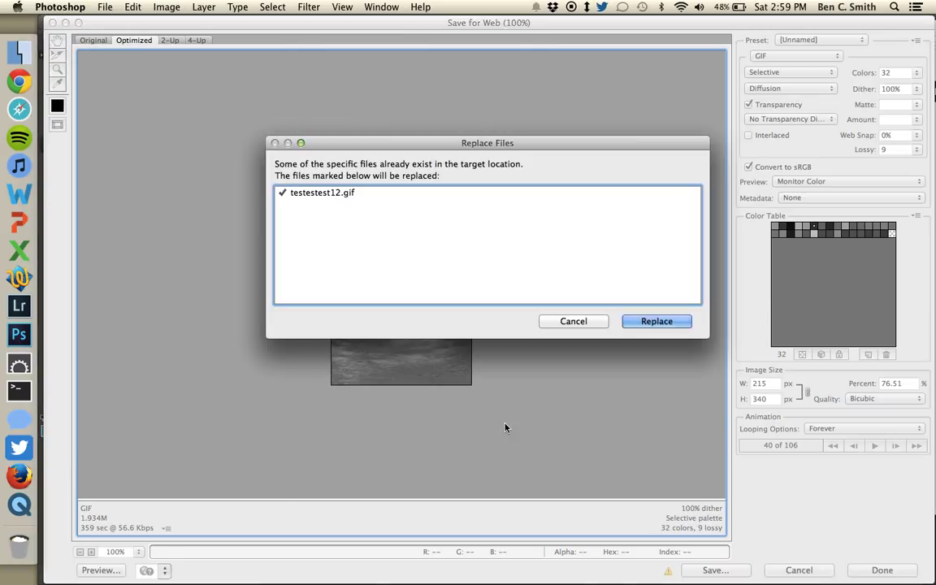
{"action": "left_click", "coordinate": [656, 321]}
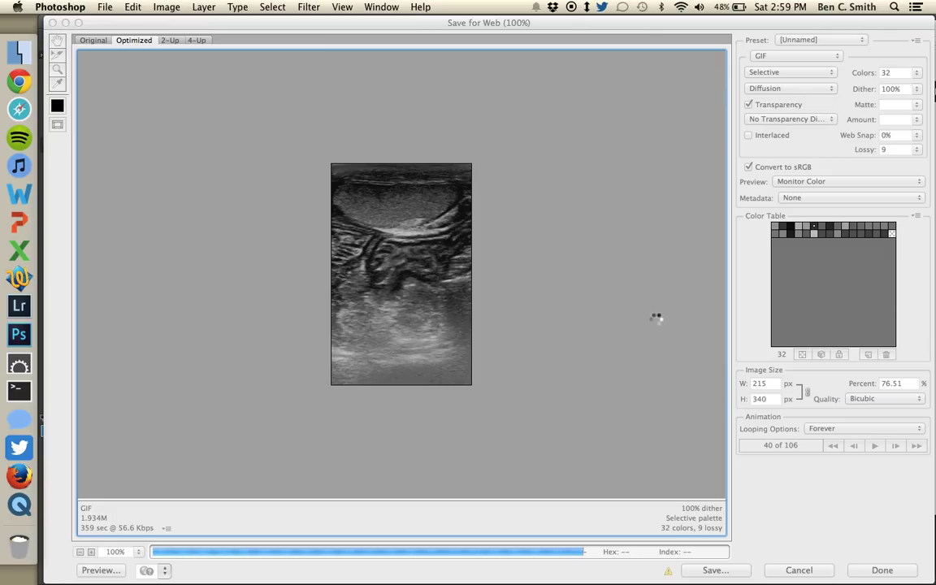